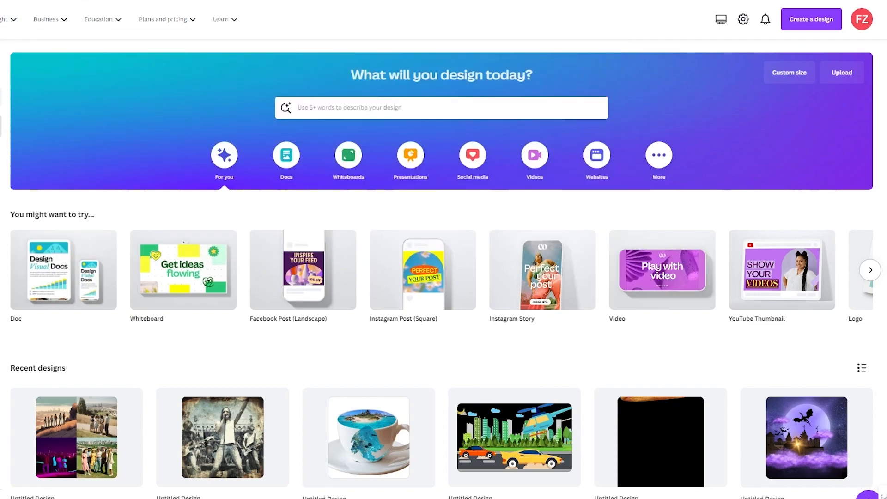
- Create a new design using the Logo format
mouse_move(8, 20)
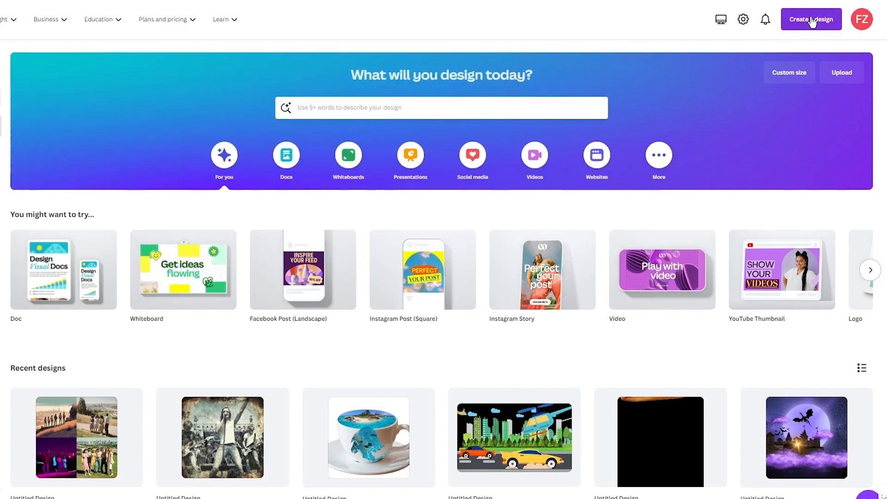
left_click(812, 22)
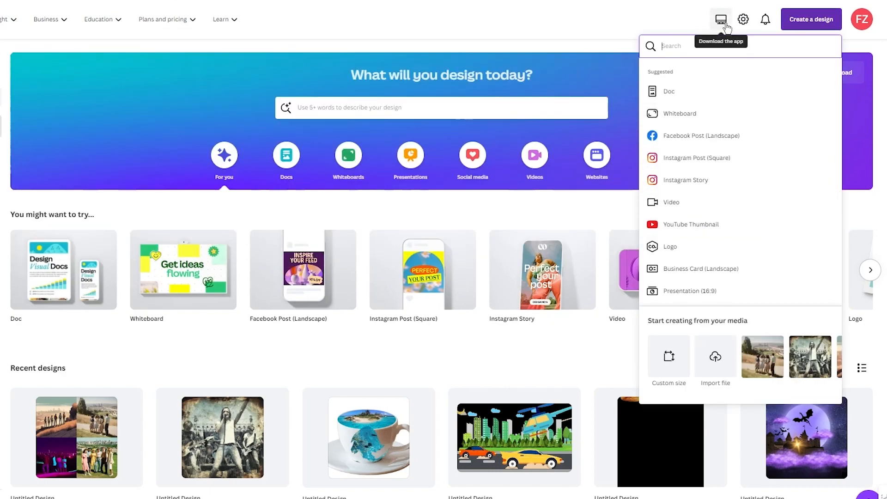
type("logo")
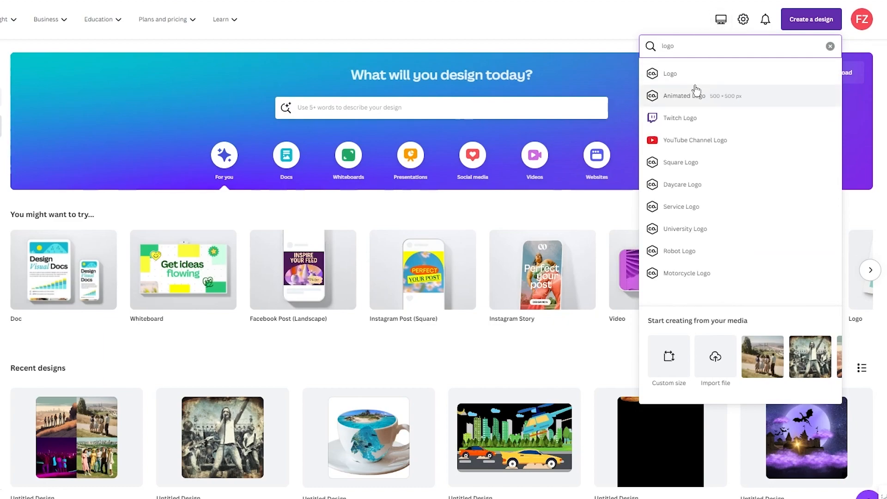
left_click(705, 81)
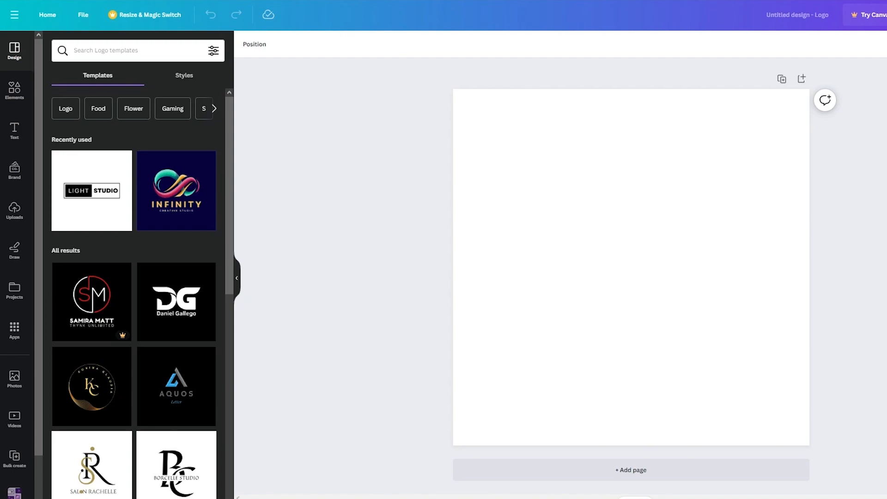
- Set the blank page's background to the solid dark blue from the default colors
left_click(625, 231)
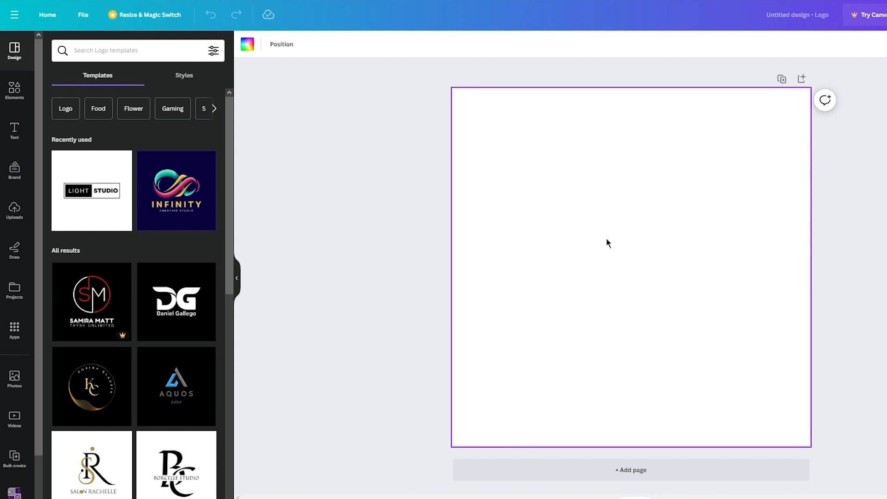
left_click(609, 200)
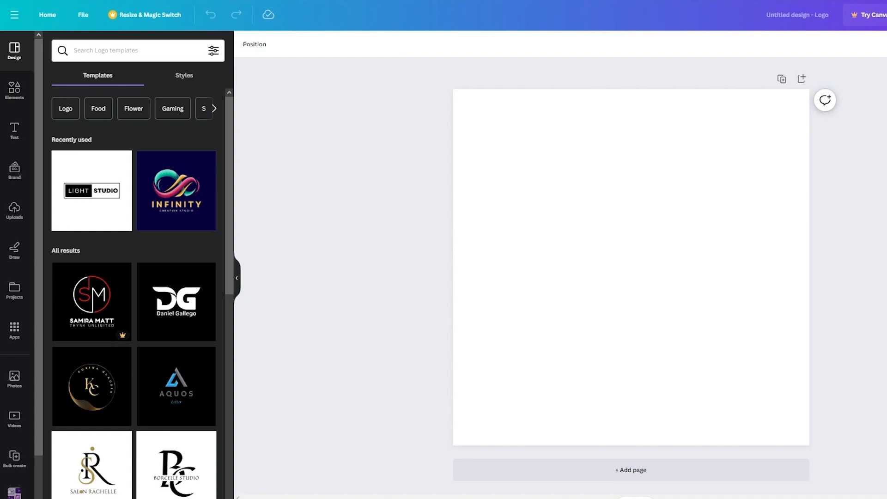
left_click(685, 217)
left_click(248, 43)
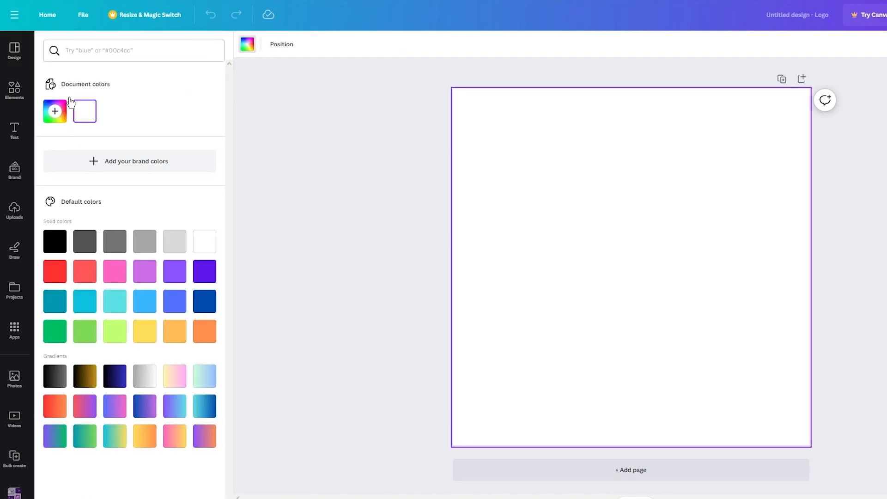
left_click(204, 301)
left_click(351, 210)
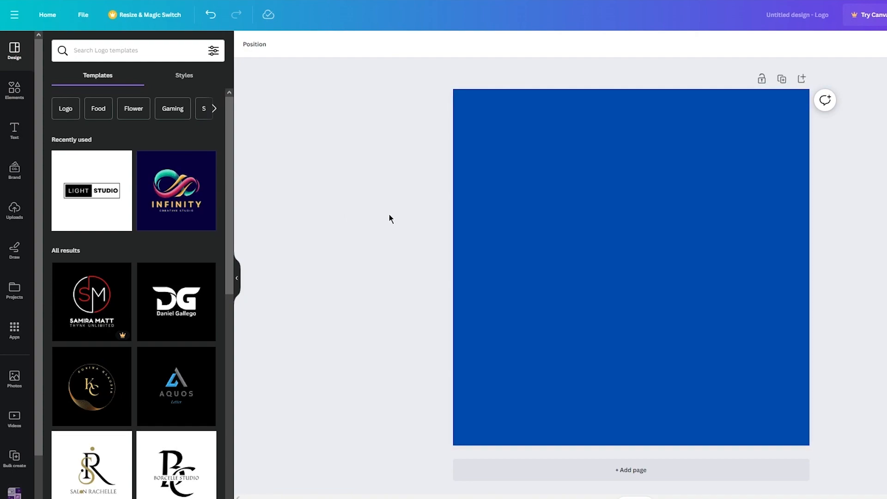
- Search the graphics for "texture" and add the free speckled dark texture with a red edge to the page
left_click(14, 89)
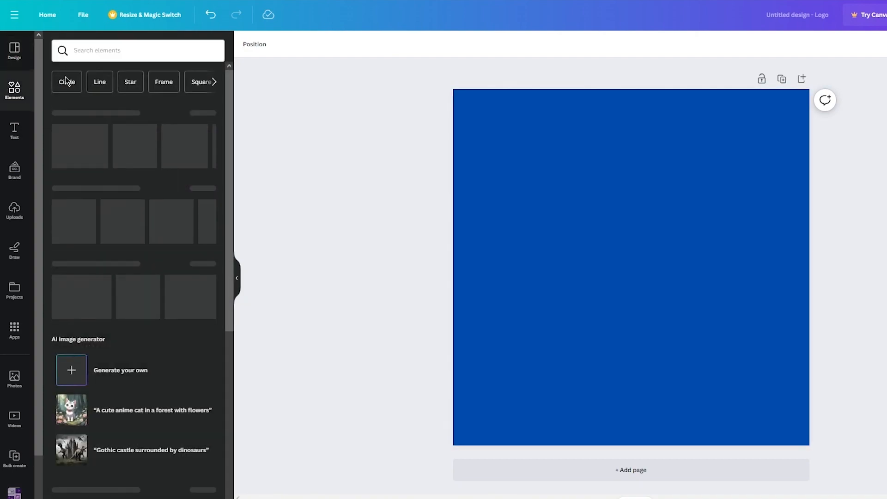
left_click(141, 54)
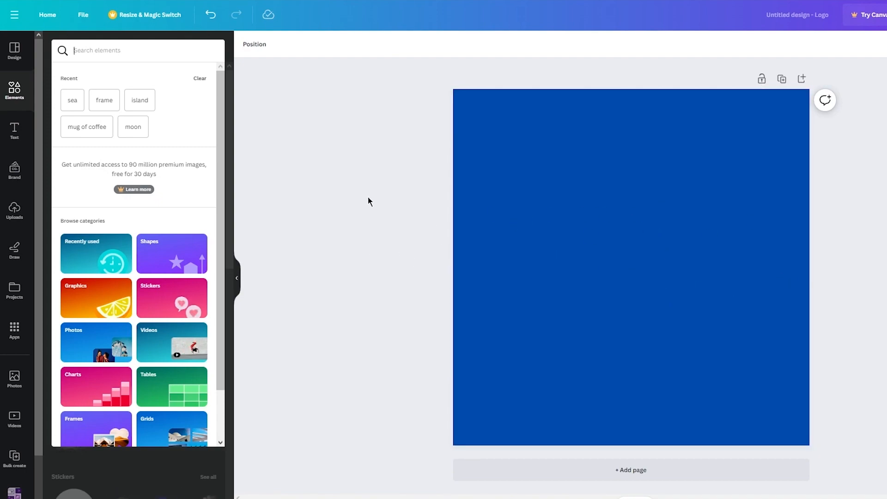
type("text")
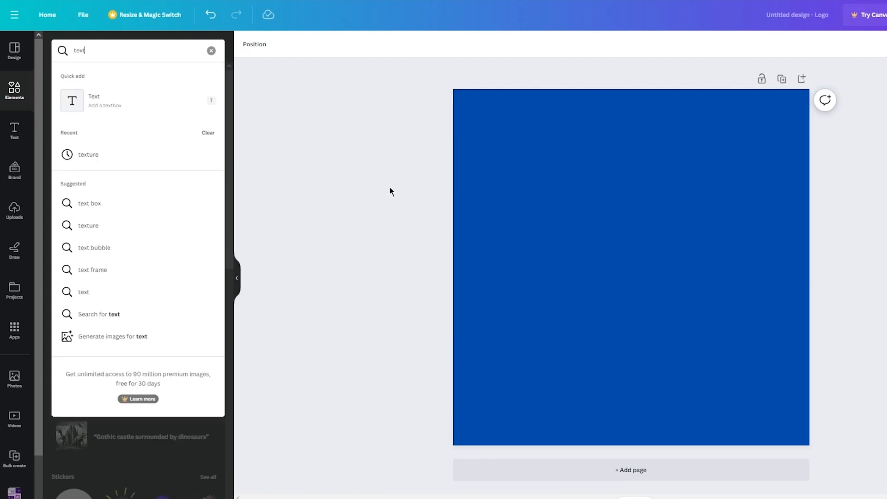
type("ure")
key("Return")
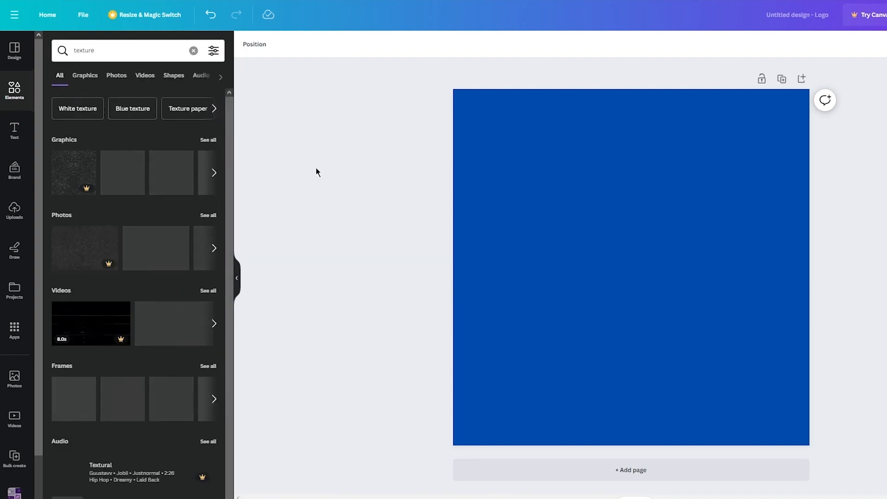
left_click(204, 140)
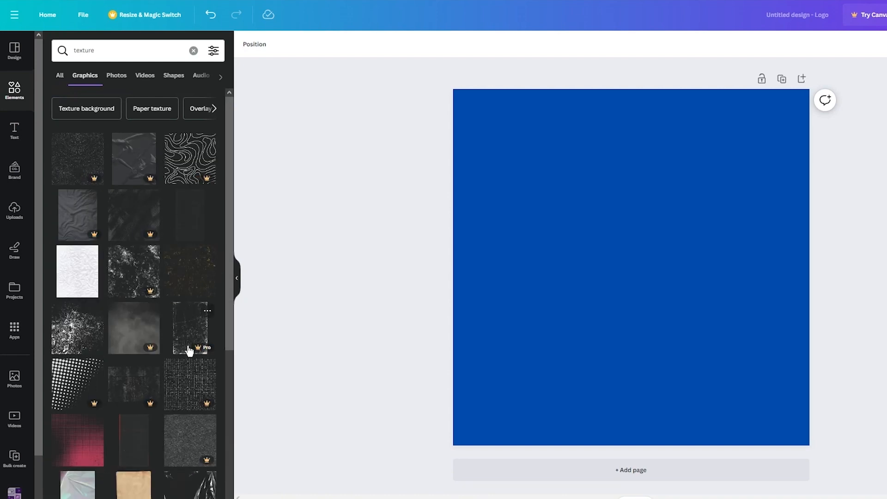
scroll(188, 349, "down", 2)
scroll(189, 351, "down", 3)
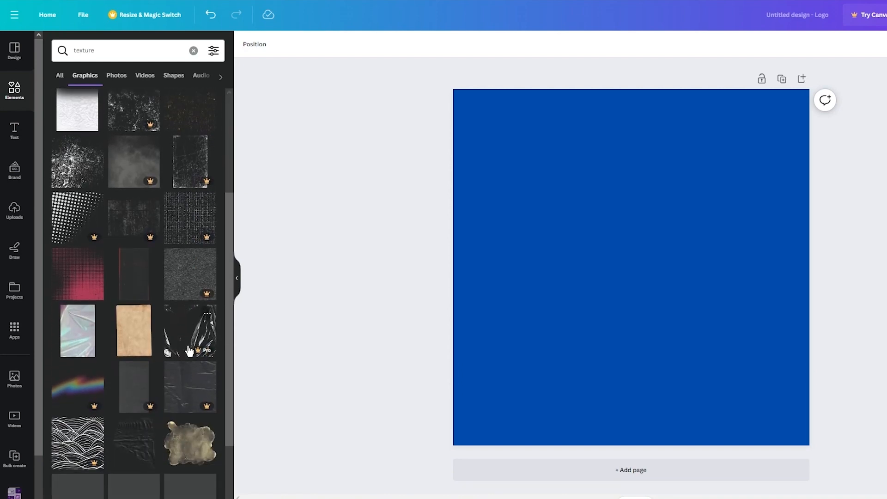
left_click(147, 273)
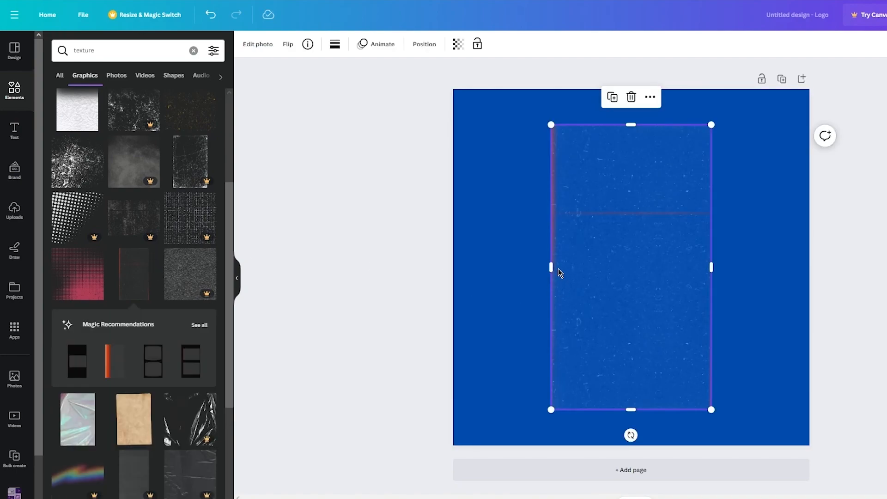
- Enlarge and reposition the speckled texture until it covers the whole blue page, with its red edge outside the page
left_click(539, 266)
left_click(554, 269)
left_click_drag(553, 266, 261, 291)
left_click(715, 414)
left_click(695, 404)
left_click_drag(712, 409, 878, 496)
left_click_drag(739, 414, 737, 350)
left_click(851, 343)
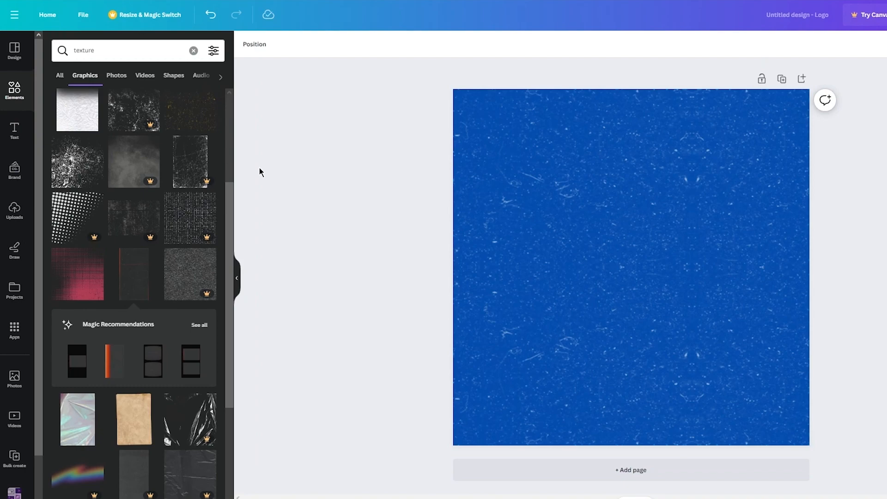
- Search the graphics for "shoes" and add the black-and-white pair of sneakers hanging by their laces
scroll(177, 130, "up", 4)
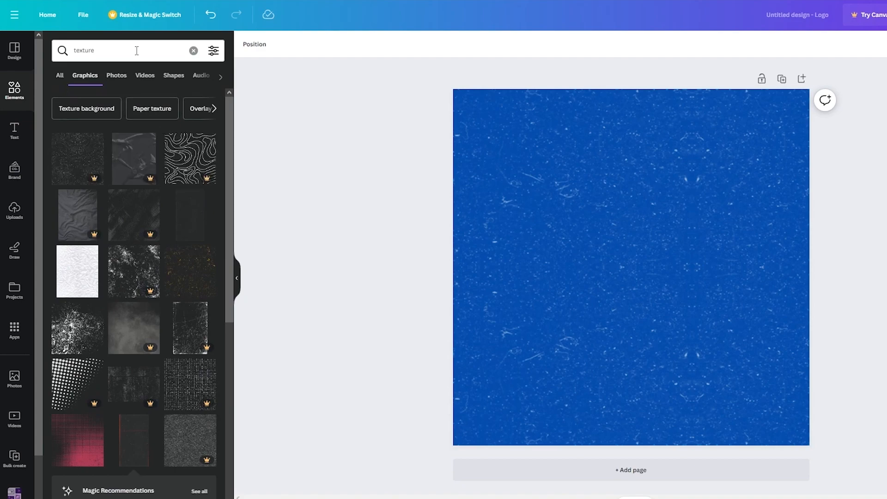
left_click(71, 59)
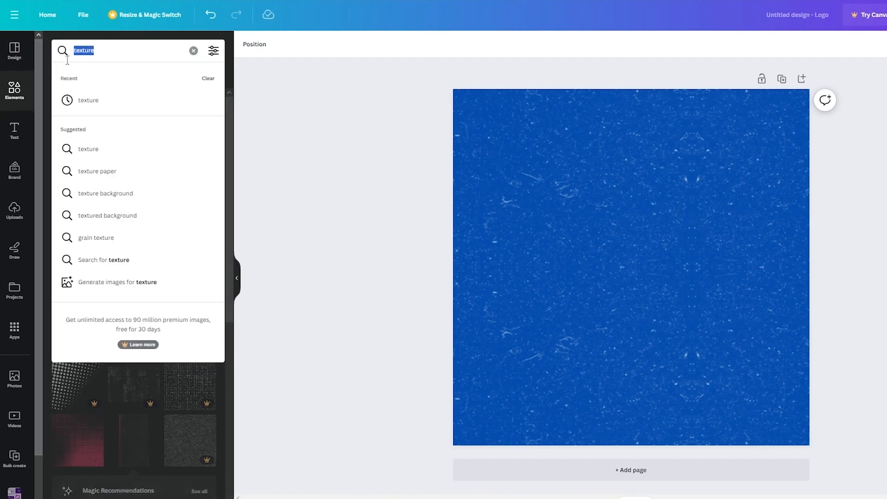
type("shoes")
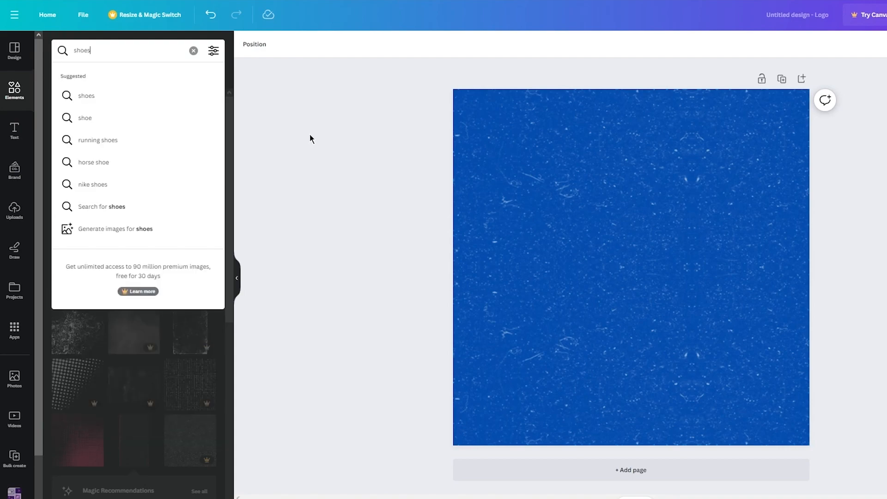
key("Return")
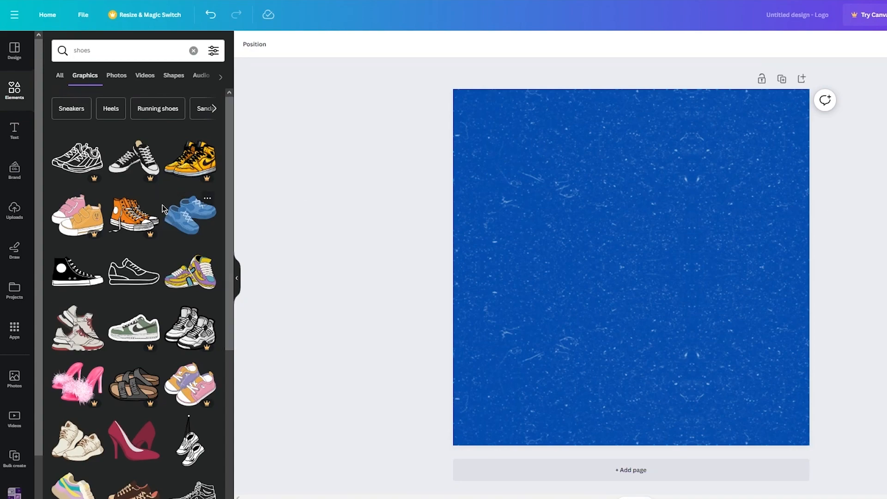
scroll(145, 211, "down", 3)
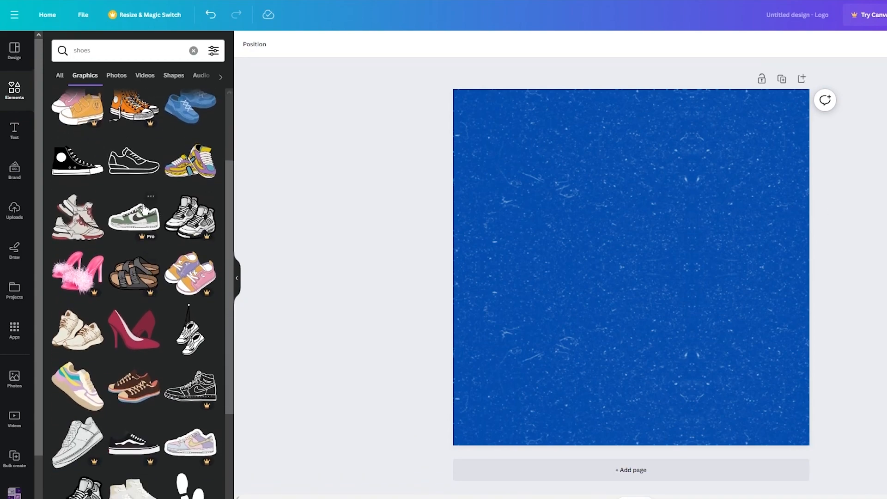
left_click(189, 330)
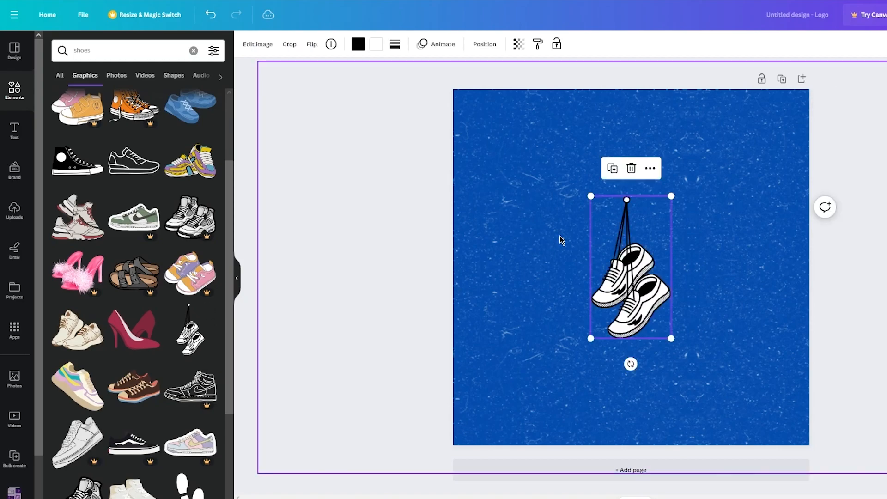
- Enlarge the hanging sneakers slightly and center them on the page
left_click_drag(686, 225, 650, 258)
left_click_drag(699, 126, 668, 190)
left_click_drag(619, 267, 633, 254)
left_click(359, 269)
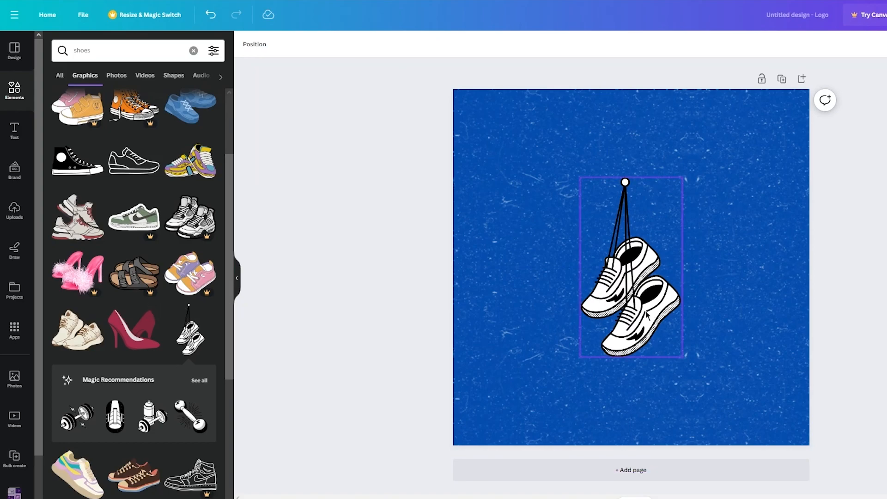
- Replace the hanging sneakers with the black high-top sneaker graphic that has a white circle on its side
scroll(175, 396, "down", 3)
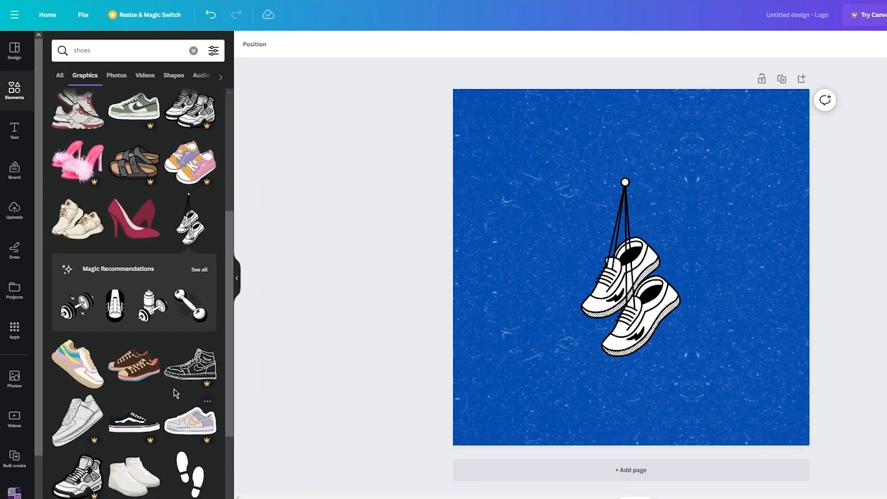
scroll(128, 368, "up", 3)
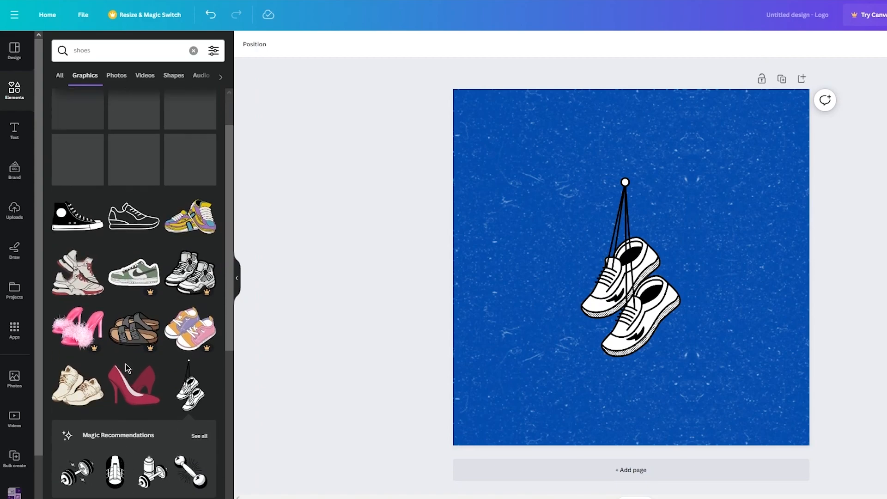
scroll(73, 246, "up", 1)
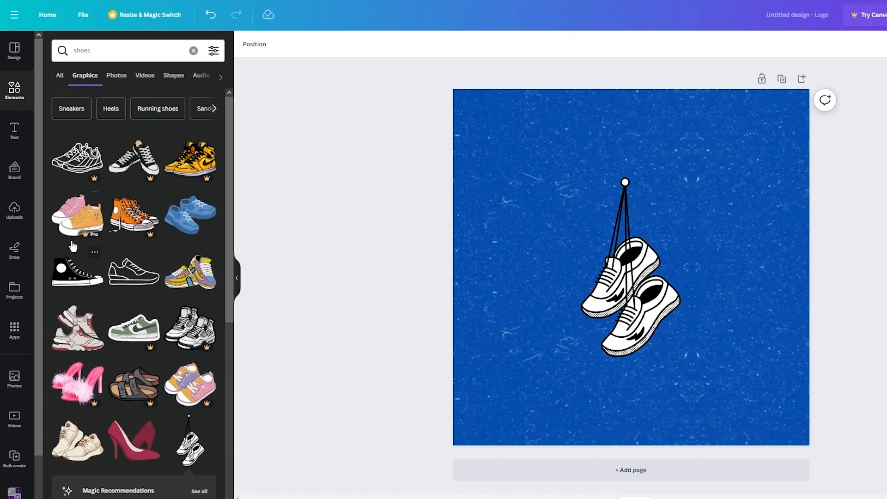
left_click(73, 269)
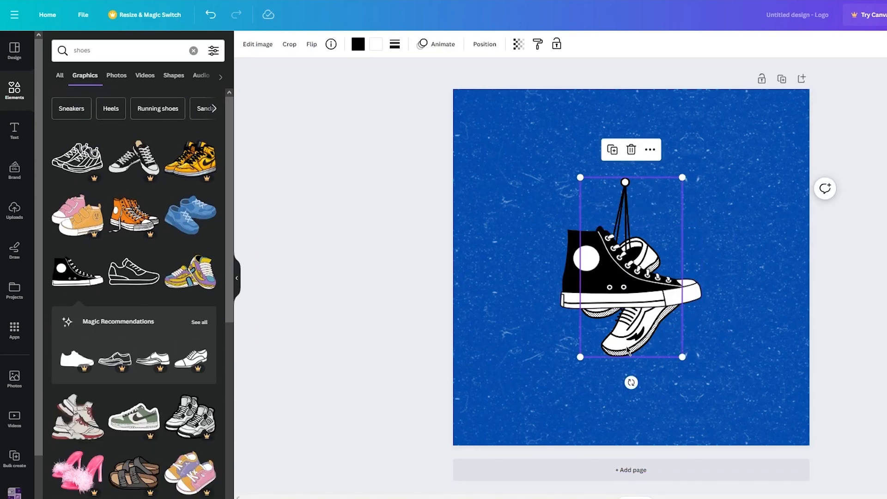
key("Delete")
left_click(638, 300)
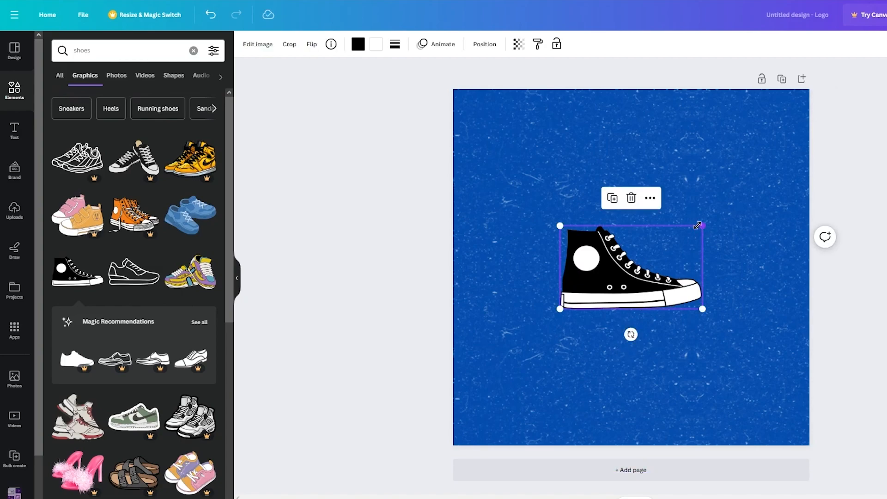
- Enlarge the high-top sneaker to a little over half the page width and center it on the page
left_click_drag(698, 225, 780, 186)
left_click_drag(709, 273, 674, 294)
left_click(881, 277)
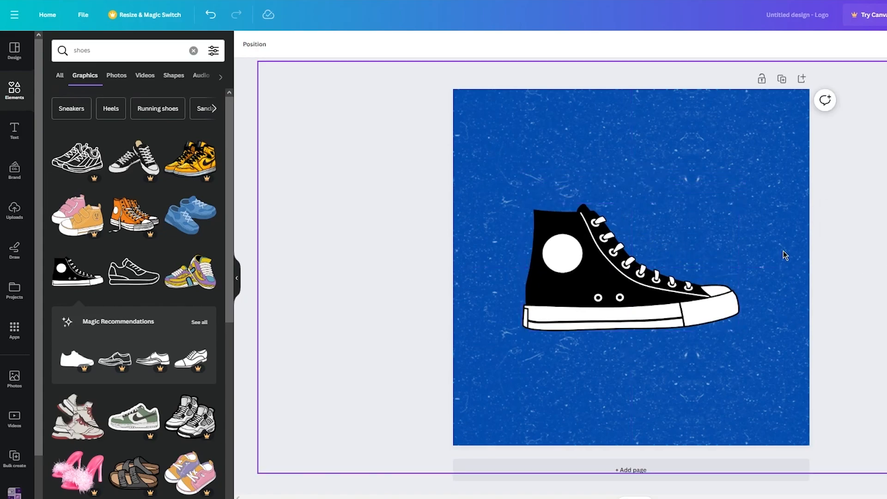
left_click(522, 204)
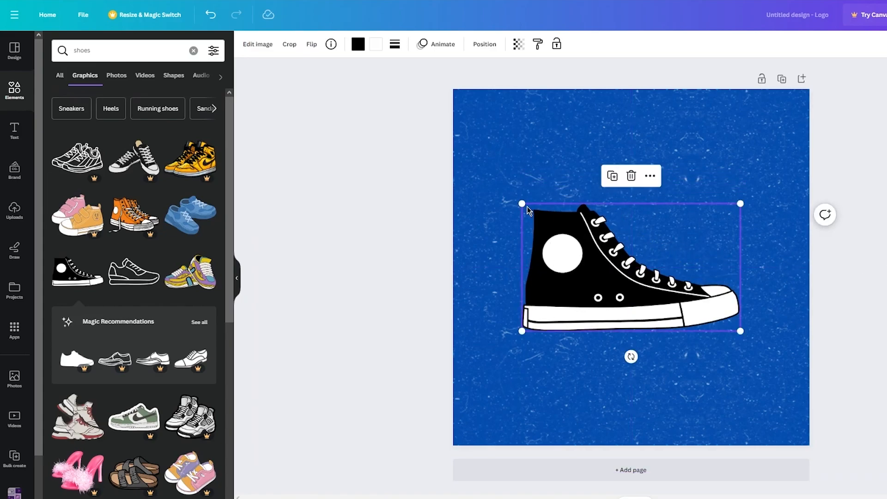
left_click(351, 229)
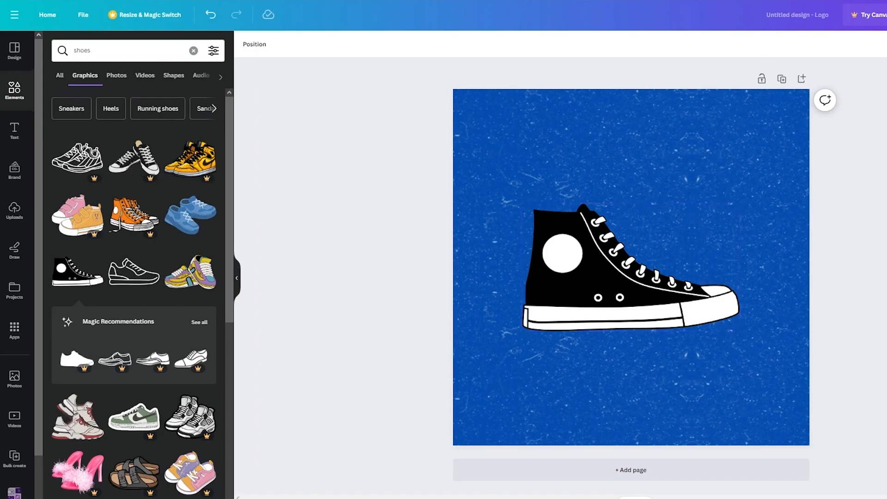
- Browse the font combinations and add the slanted blue-and-red "FREE DELIVERY" text to the middle of the page
left_click(15, 131)
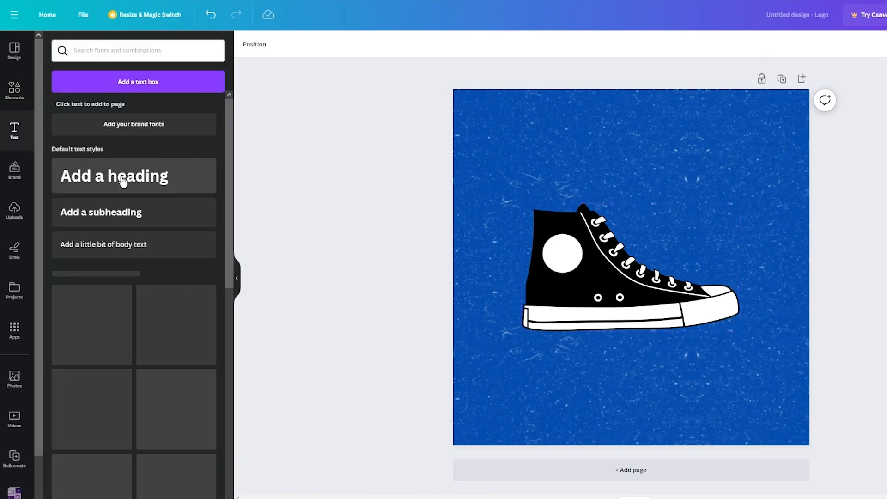
scroll(152, 261, "down", 2)
scroll(152, 261, "down", 2)
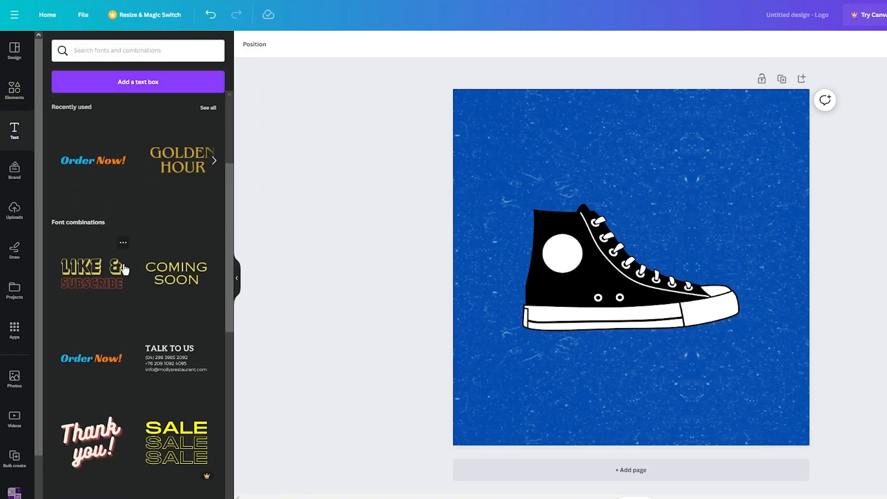
scroll(183, 289, "down", 7)
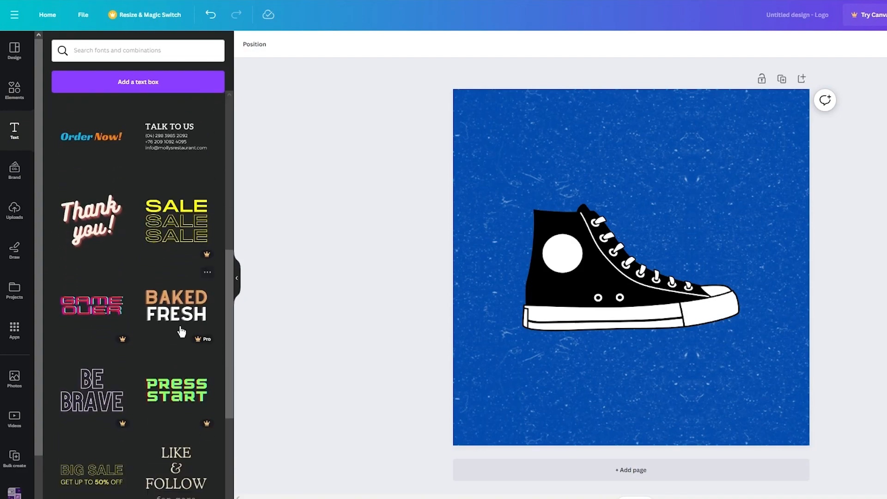
scroll(181, 333, "down", 3)
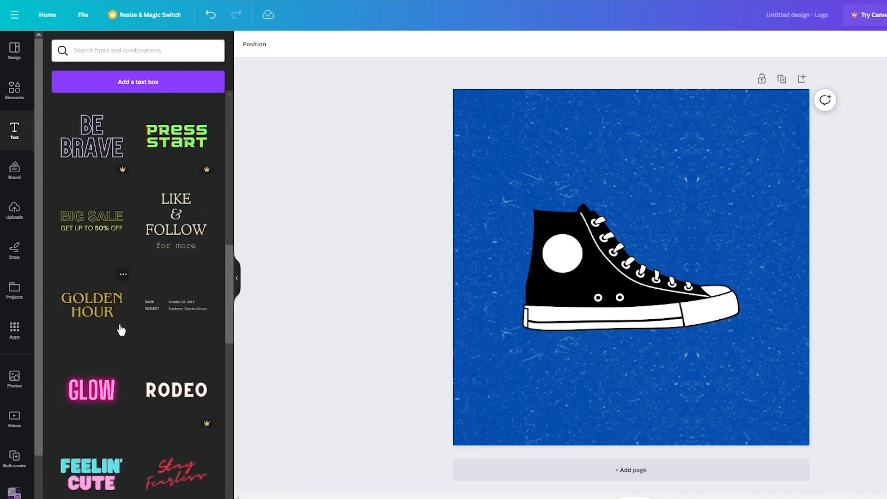
scroll(122, 330, "down", 5)
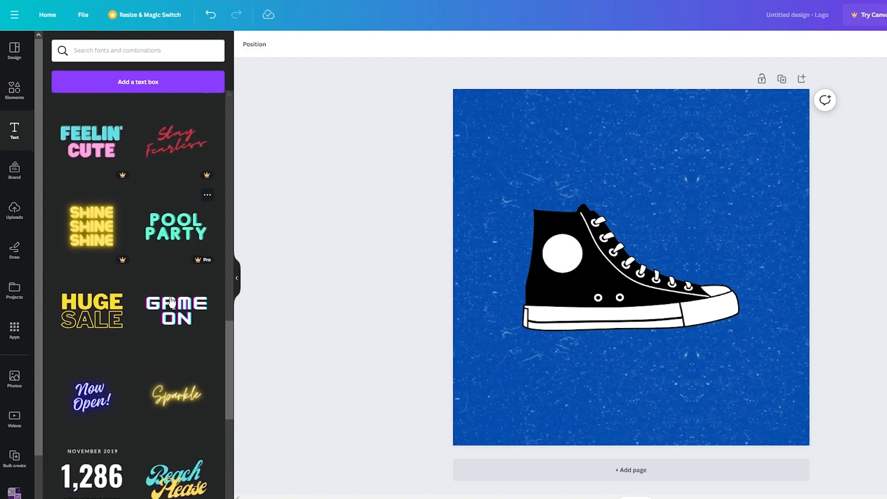
scroll(167, 325, "down", 4)
scroll(97, 316, "down", 6)
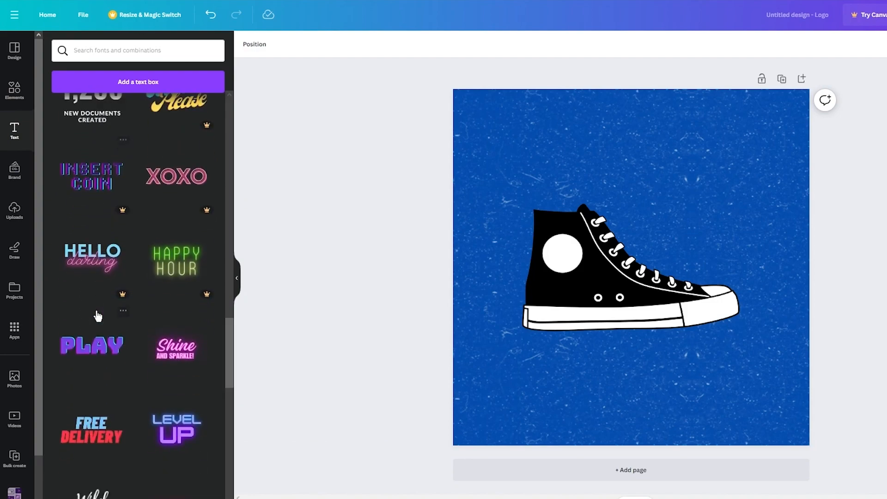
scroll(98, 315, "down", 2)
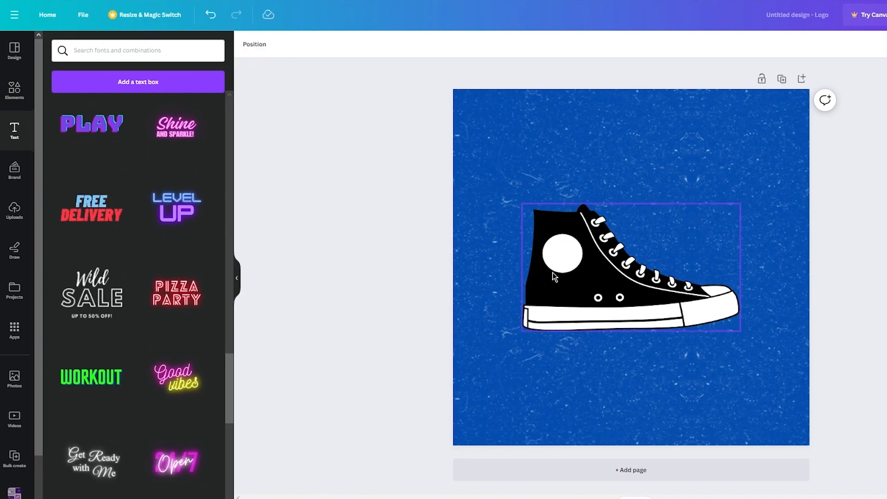
left_click_drag(636, 249, 628, 248)
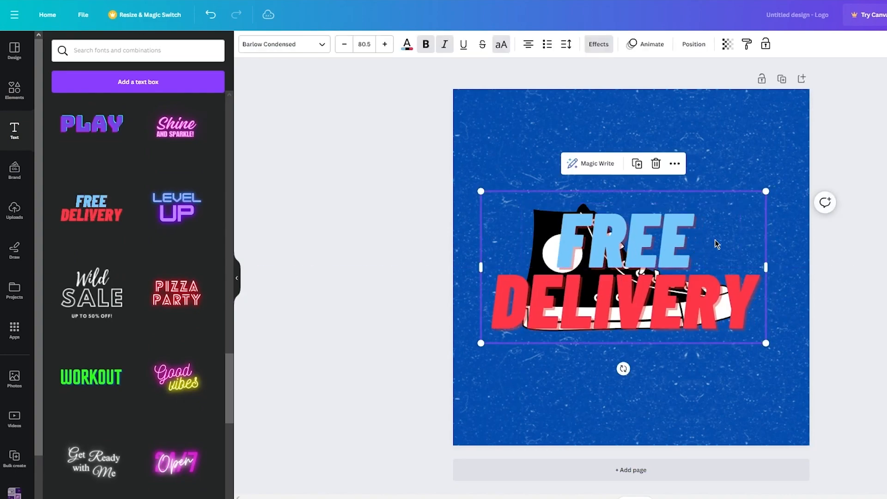
- Replace the text "FREE" with "SWAG" and "DELIVERY" with "KICKS"
double_click(715, 239)
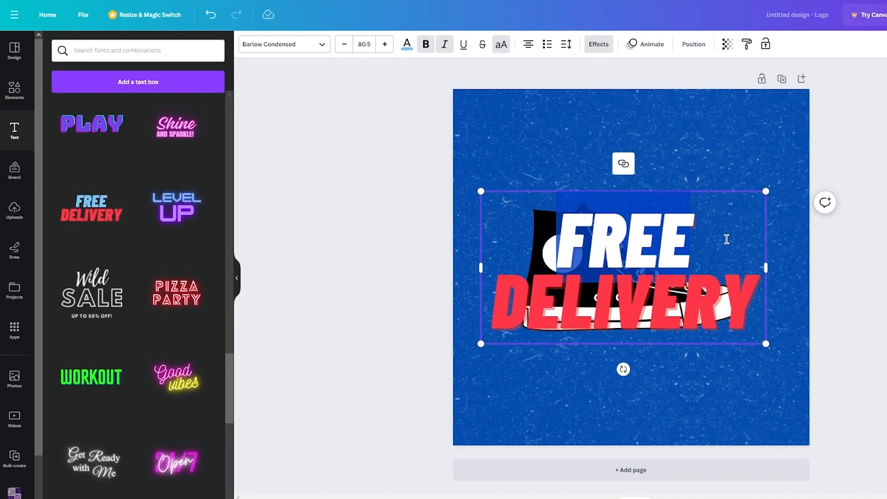
type("SWAG")
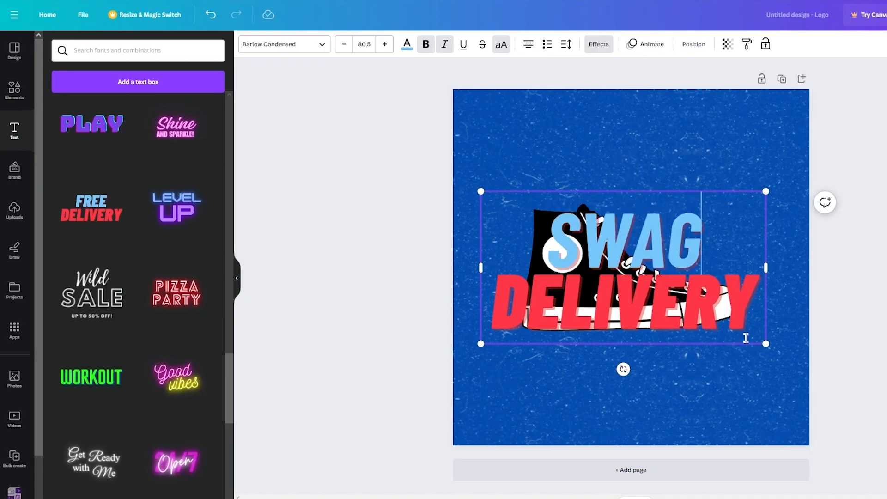
double_click(754, 332)
type("KICKS")
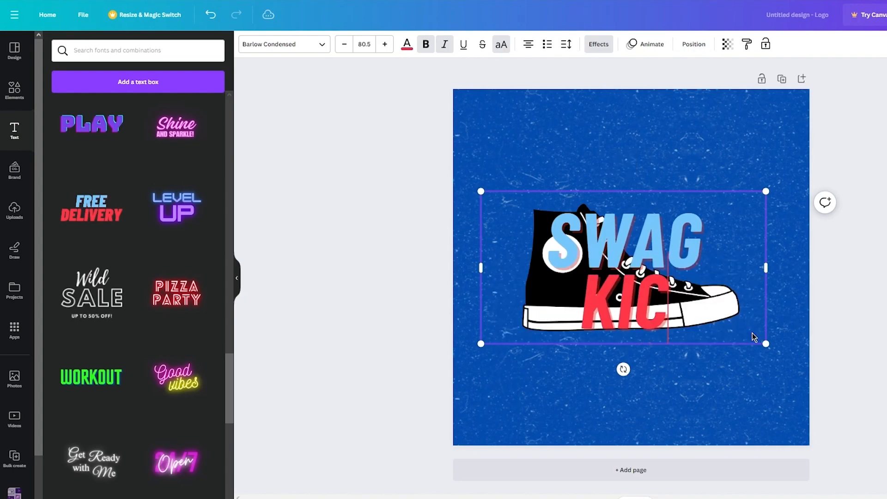
left_click(849, 326)
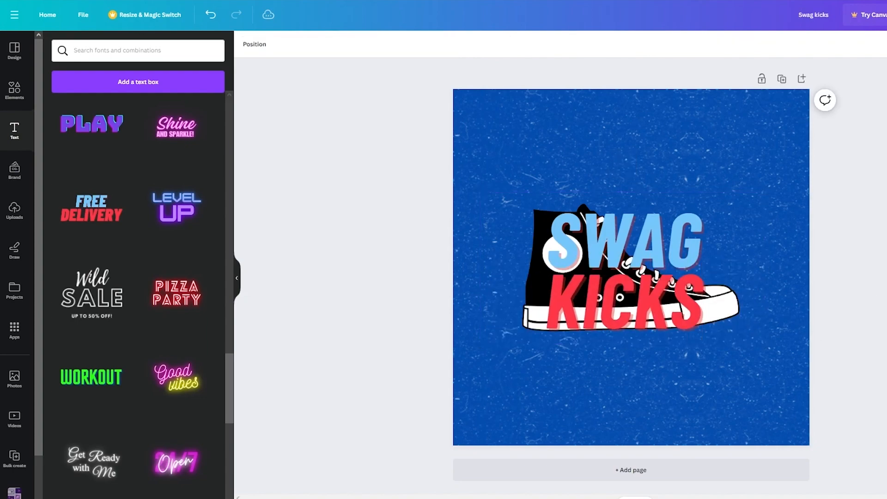
- Change the color of the word "SWAG" to the solid green from the default colors
left_click(670, 265)
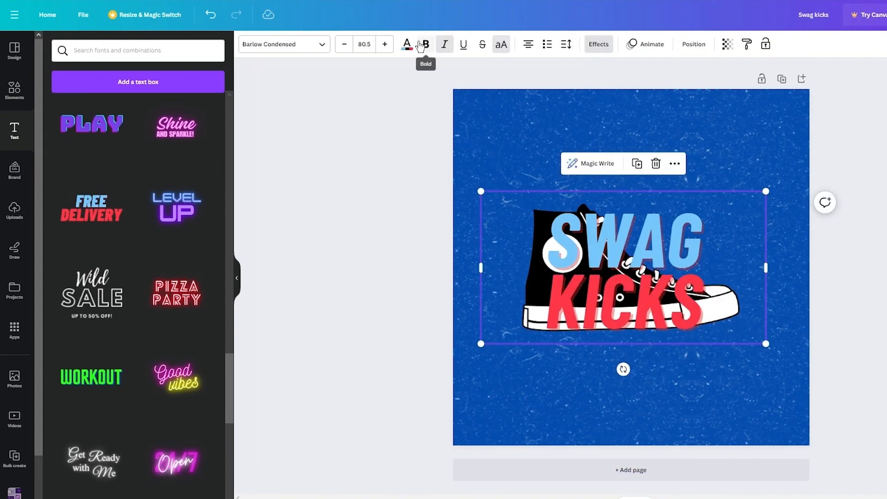
double_click(720, 236)
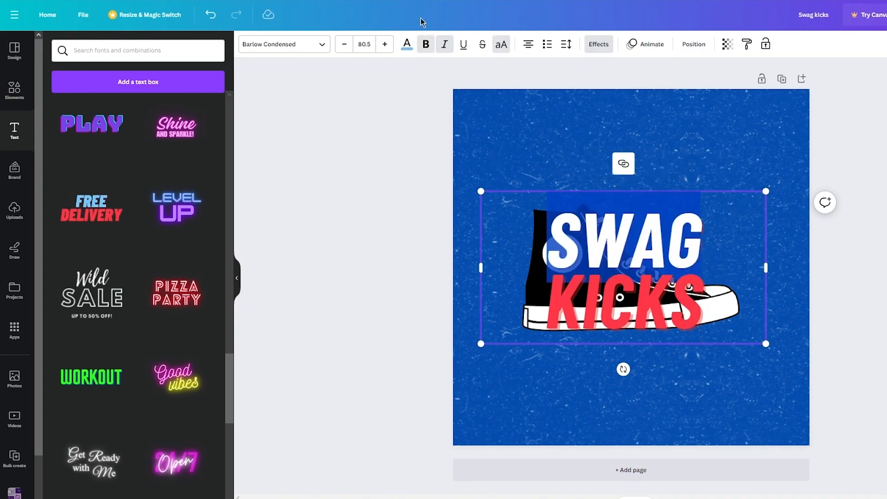
left_click(407, 55)
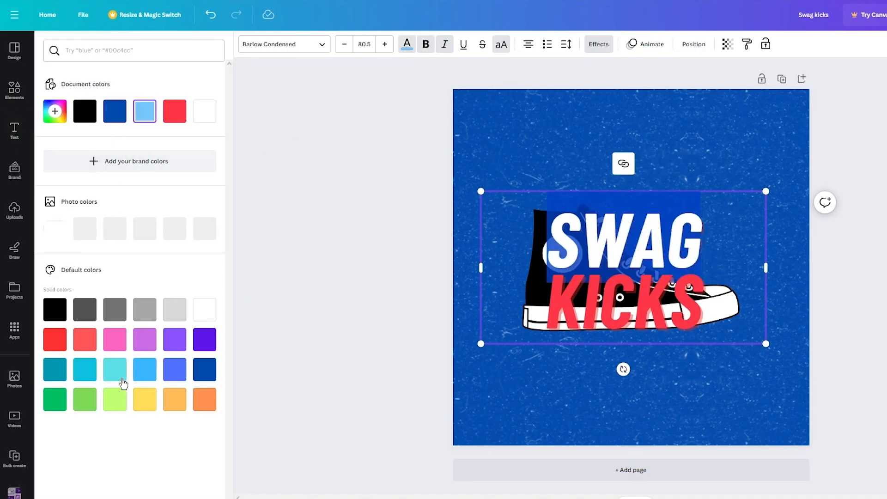
left_click(54, 399)
left_click(385, 331)
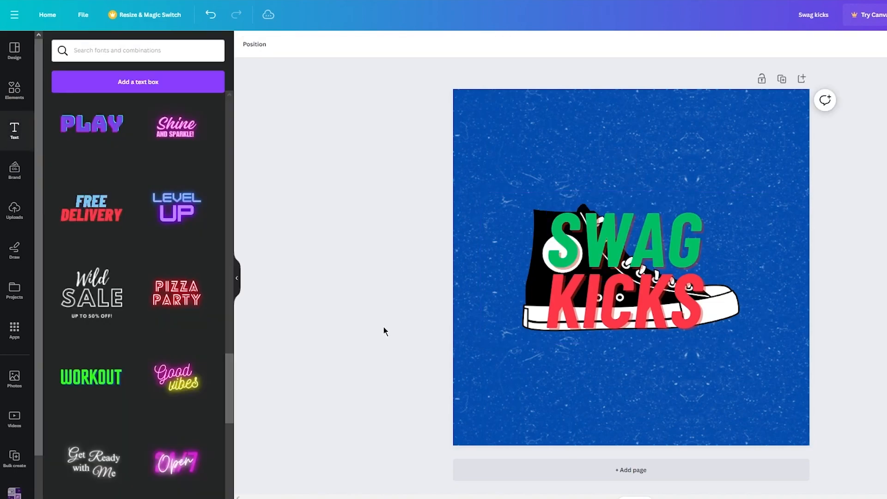
- Change the color of the word "KICKS" to the light orange from the default colors
double_click(719, 302)
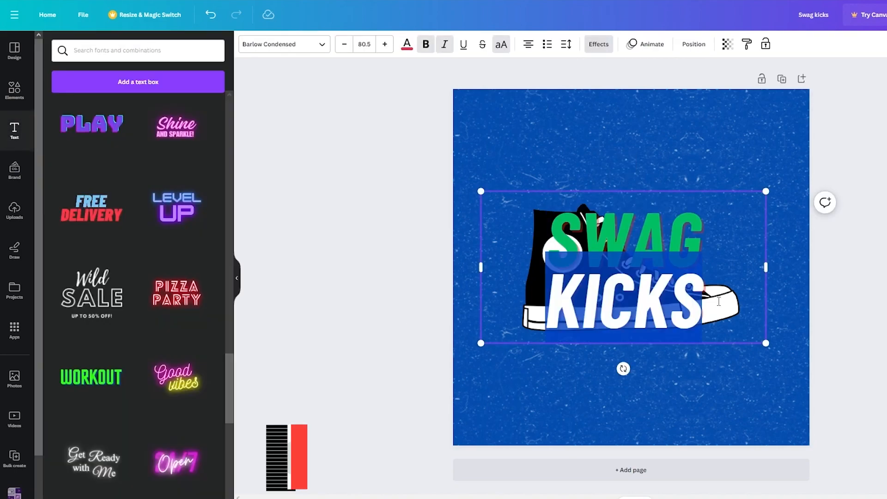
left_click(407, 45)
left_click(174, 398)
- Send the "SWAG KICKS" text to the back, behind the sneaker and the texture
left_click(637, 267)
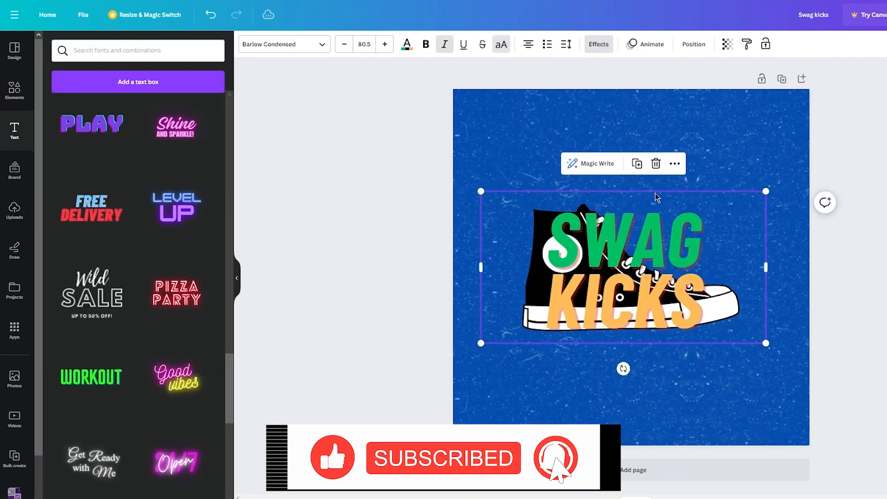
left_click(688, 44)
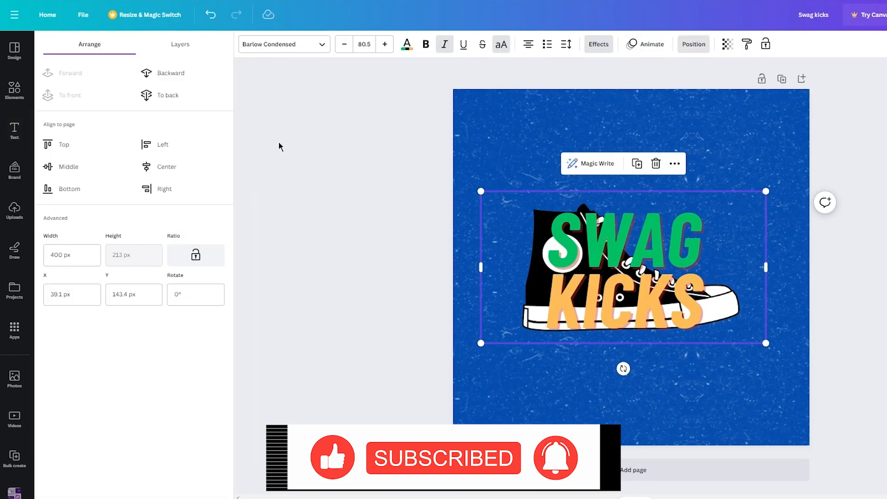
left_click(166, 100)
left_click(714, 228)
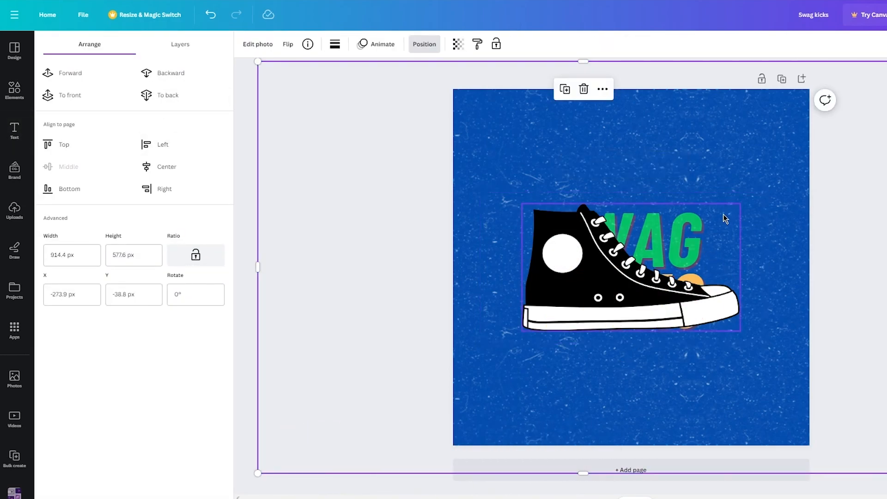
- Shrink the sneaker to a little over a third of the page width and place it below "KICKS"
left_click_drag(738, 206, 688, 252)
left_click(710, 223)
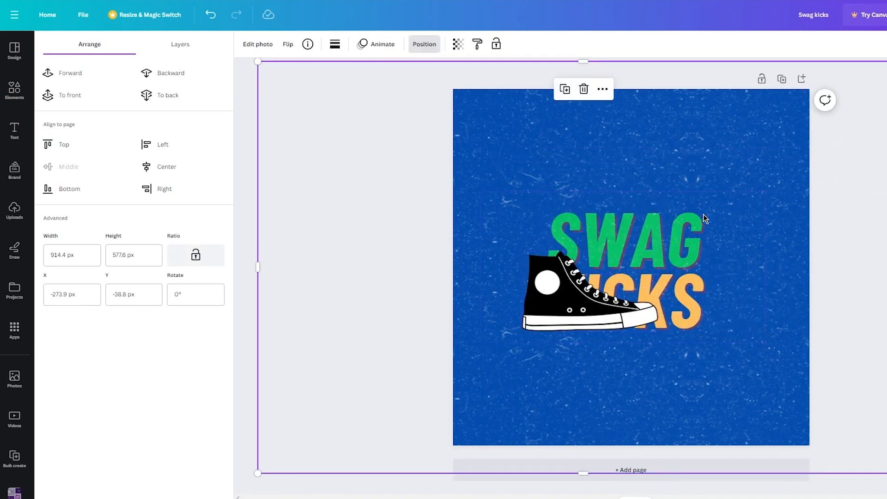
left_click(404, 227)
left_click_drag(566, 306, 559, 392)
- Bring the texture photo to the front, above the sneaker and the text
left_click(766, 244)
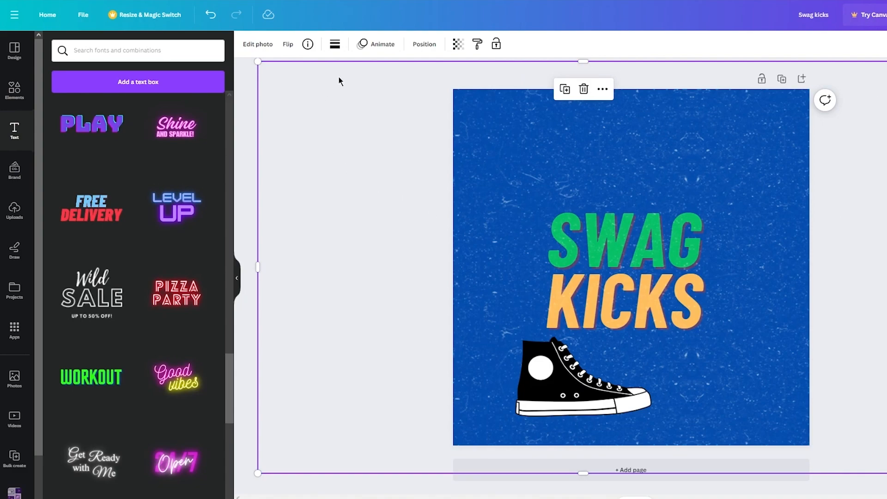
left_click(424, 45)
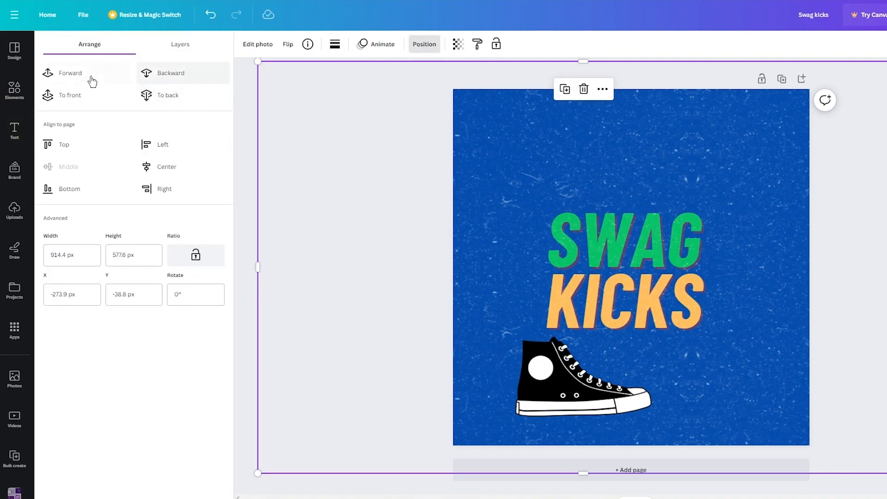
left_click(63, 93)
left_click(325, 222)
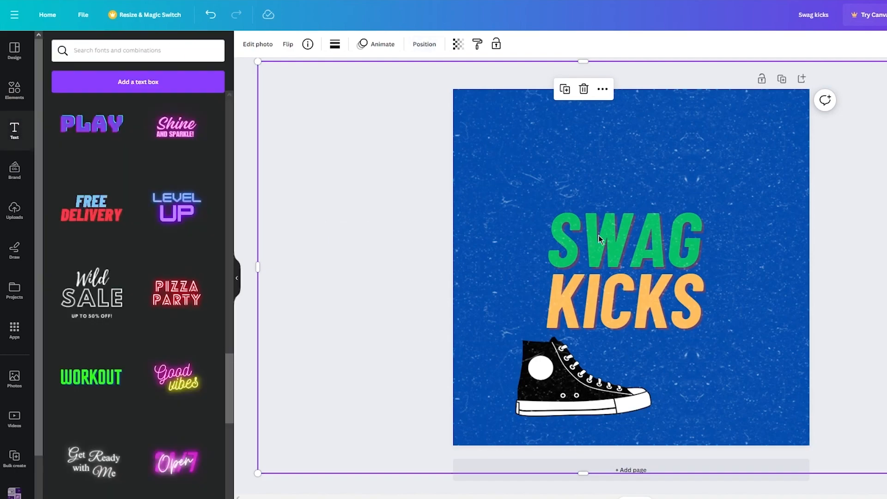
- Move the texture photo down and slightly to the left, away from the text
left_click(878, 267)
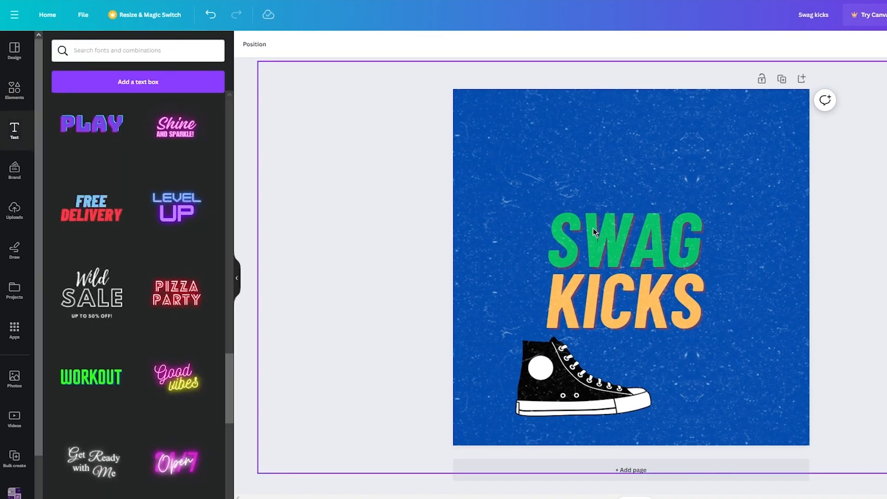
left_click(539, 159)
left_click_drag(470, 185, 410, 426)
- Enlarge the "SWAG KICKS" text to size 106 over the page's middle and slide the texture almost entirely off the page
left_click(601, 253)
left_click_drag(765, 191, 857, 142)
left_click_drag(778, 424, 363, 363)
left_click_drag(674, 243, 646, 255)
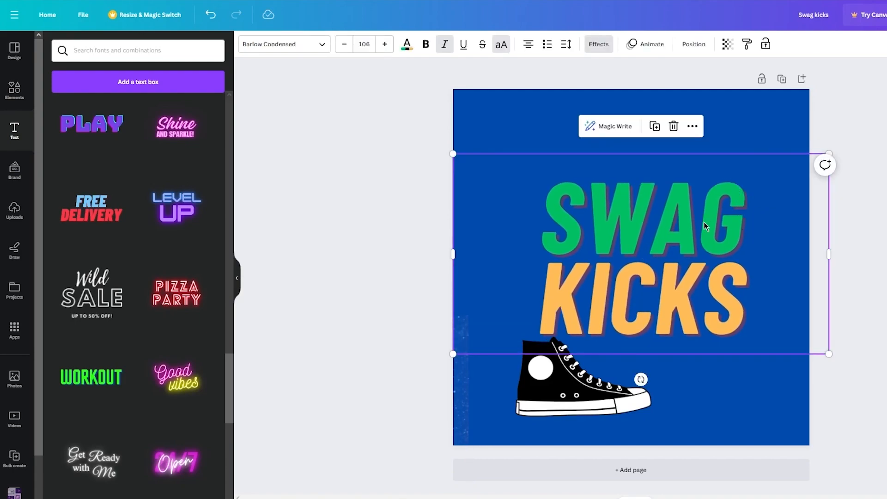
- Move the sneaker up over the middle of the text and enlarge it to about half the page width
left_click_drag(593, 399, 658, 287)
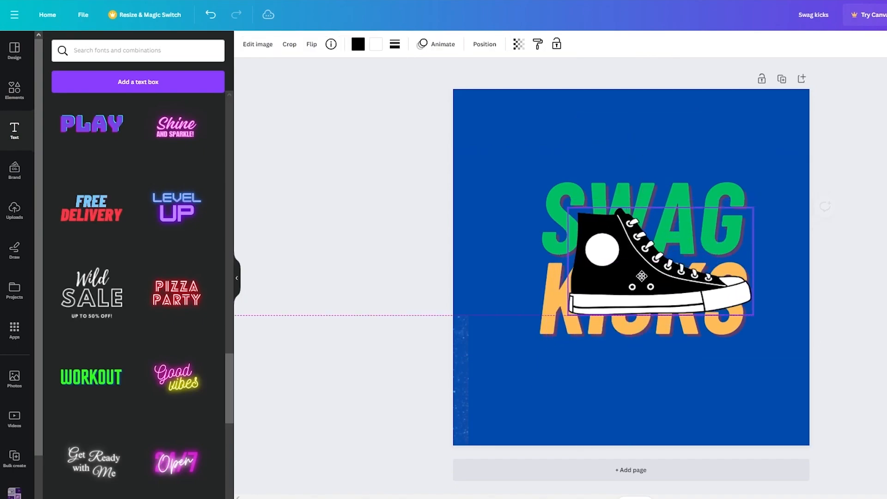
left_click_drag(640, 276, 622, 283)
- Narrow the "SWAG KICKS" text box and center it horizontally on the page, layered in front of the sneaker
left_click(557, 186)
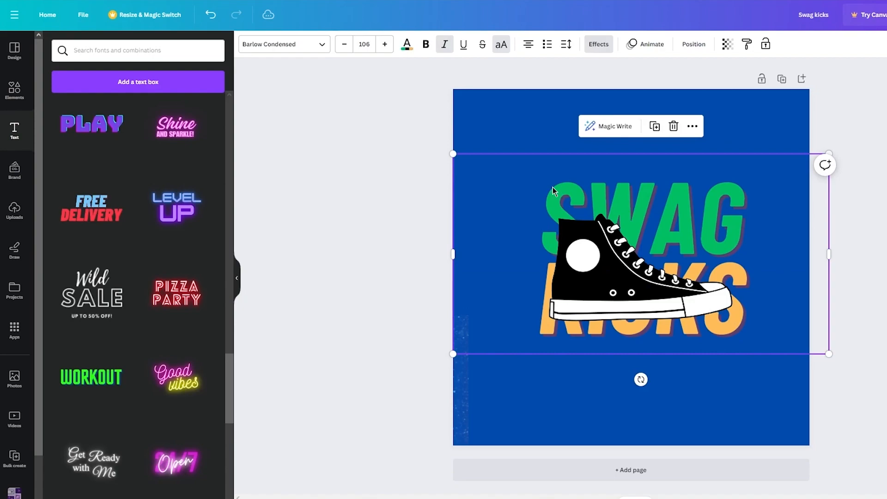
left_click_drag(453, 254, 545, 254)
left_click_drag(773, 189, 717, 196)
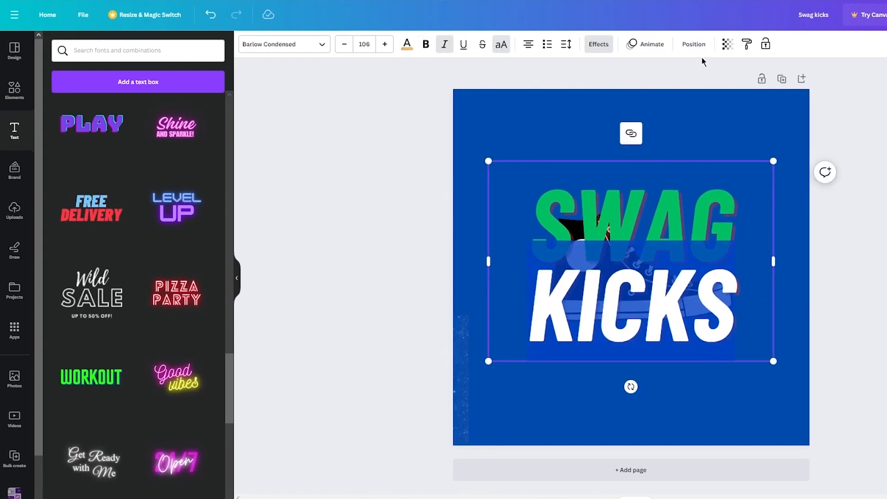
left_click(695, 44)
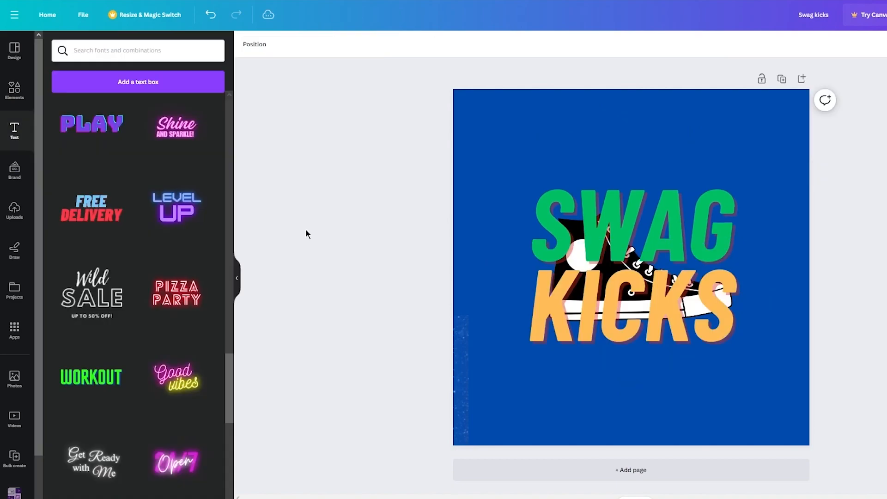
- Send the centered "SWAG KICKS" text to the back so the sneaker overlaps the letters
left_click(615, 216)
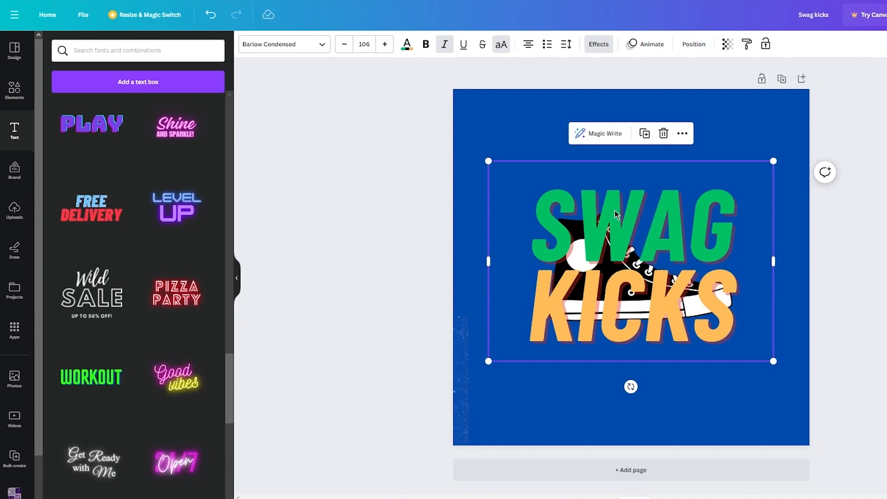
left_click(717, 245)
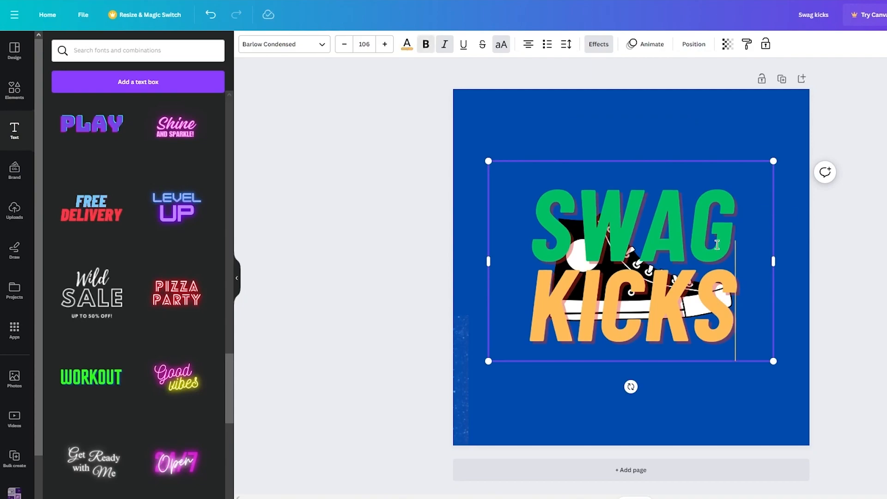
left_click(843, 280)
left_click(672, 179)
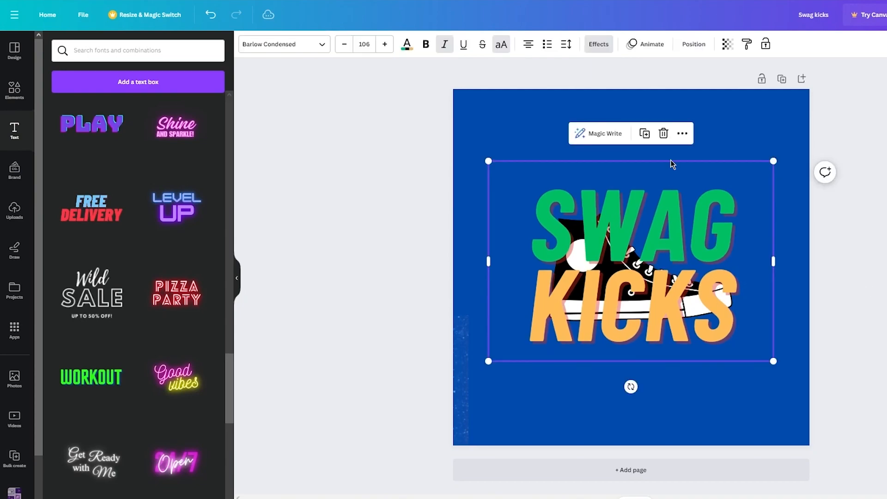
left_click(693, 44)
left_click(172, 95)
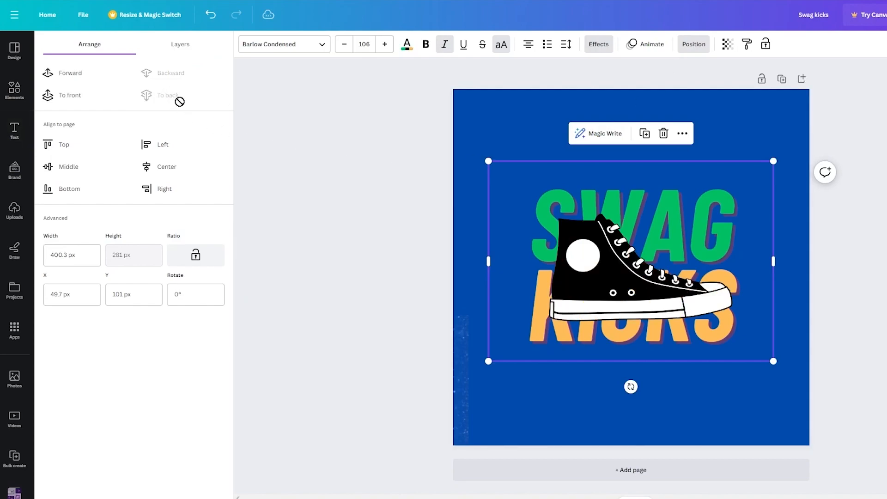
left_click(305, 224)
- Enlarge the "SWAG KICKS" text to size 131 and center it on the page behind the sneaker
left_click(712, 212)
left_click_drag(772, 162, 827, 115)
left_click_drag(755, 196, 726, 213)
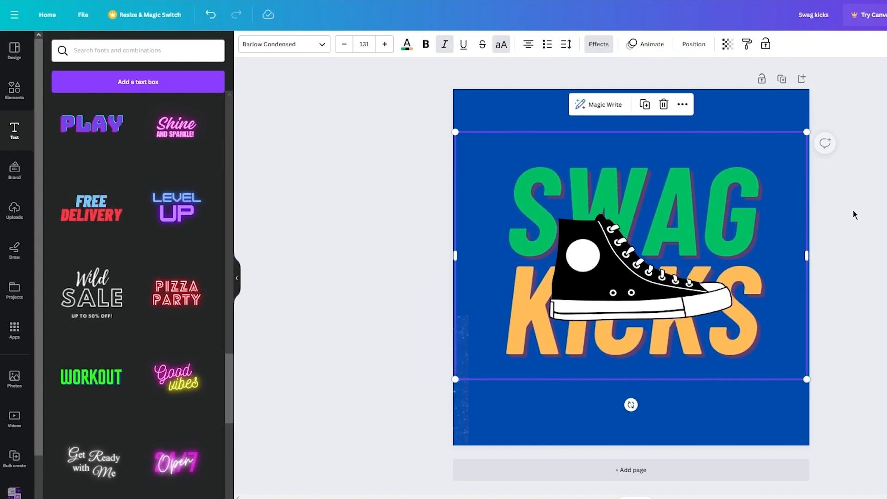
- Try covering the whole page, including the sneaker and text, with the speckled texture image, and pull it partly off the page again
left_click(822, 299)
left_click_drag(461, 416, 883, 180)
left_click(885, 181)
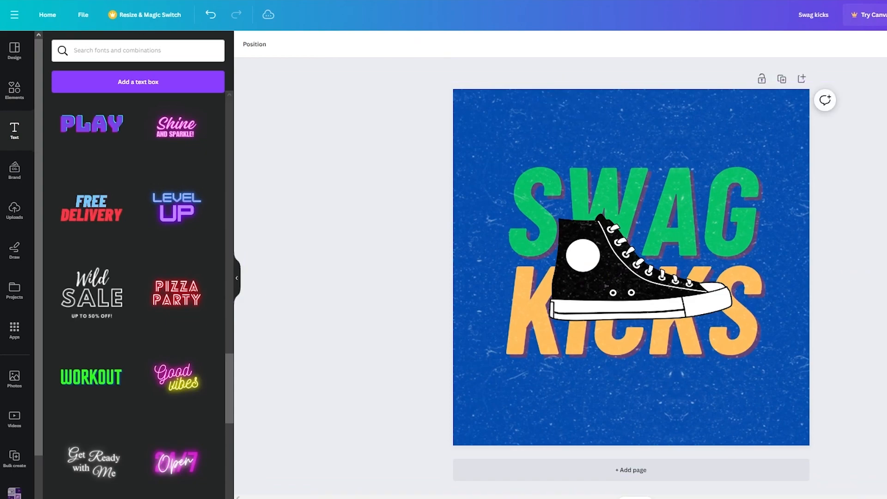
left_click_drag(806, 176, 517, 207)
left_click(516, 128)
left_click_drag(502, 120, 206, 170)
left_click(606, 162)
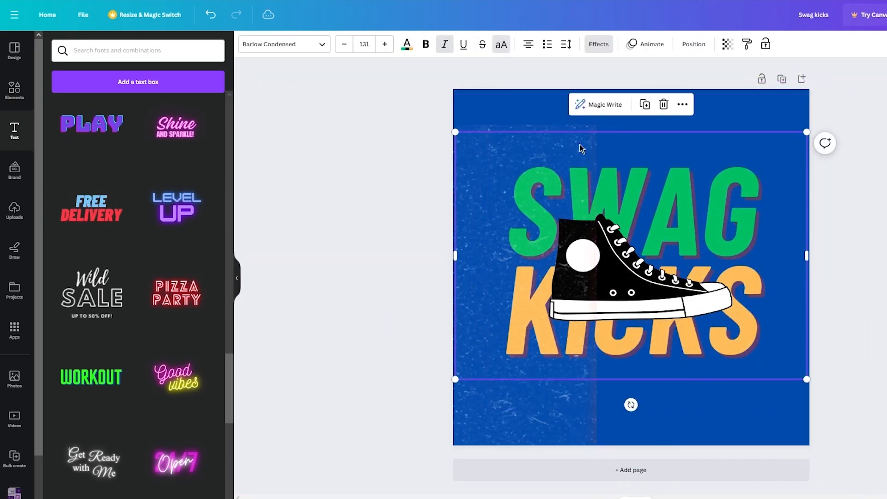
- Try bringing the "SWAG KICKS" text one layer forward, and return it behind the sneaker
left_click(693, 45)
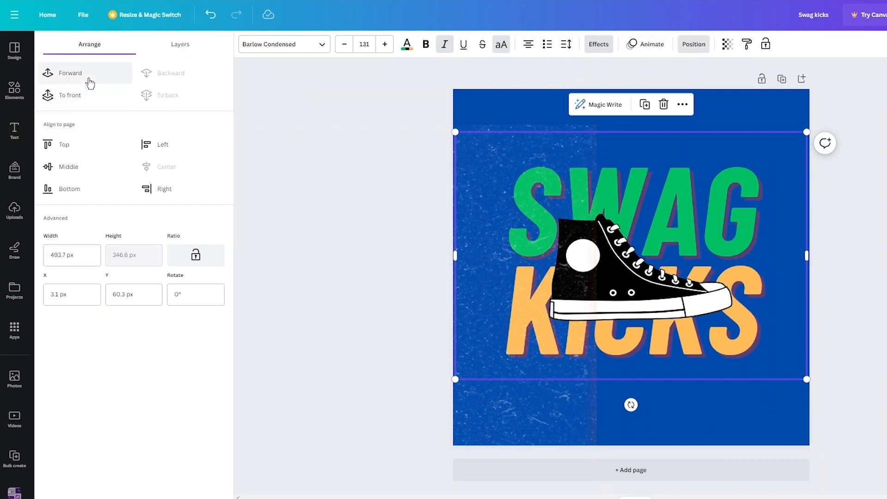
left_click(87, 79)
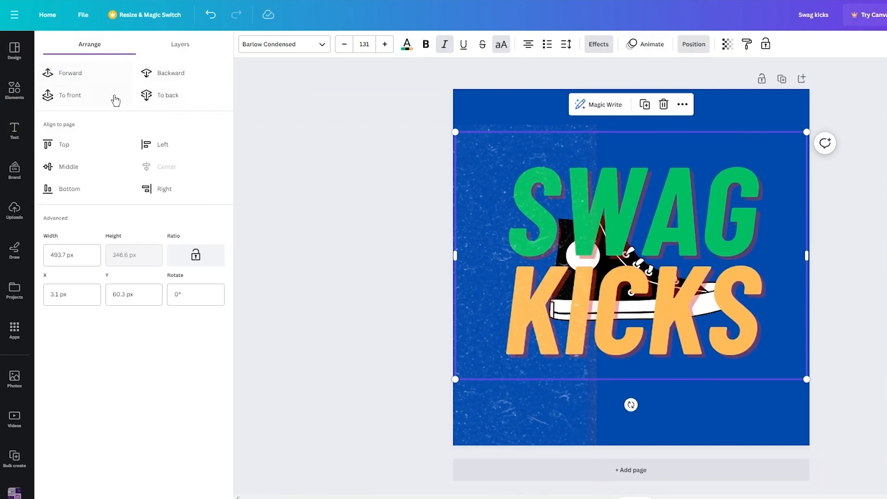
left_click(148, 98)
- Send the speckled texture image to the back and position it to cover the whole page behind the text and sneaker
left_click(460, 200)
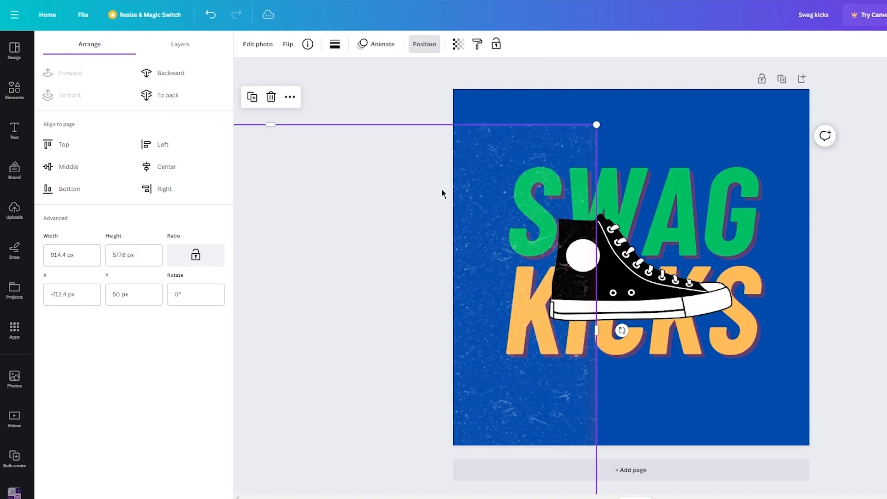
left_click(162, 94)
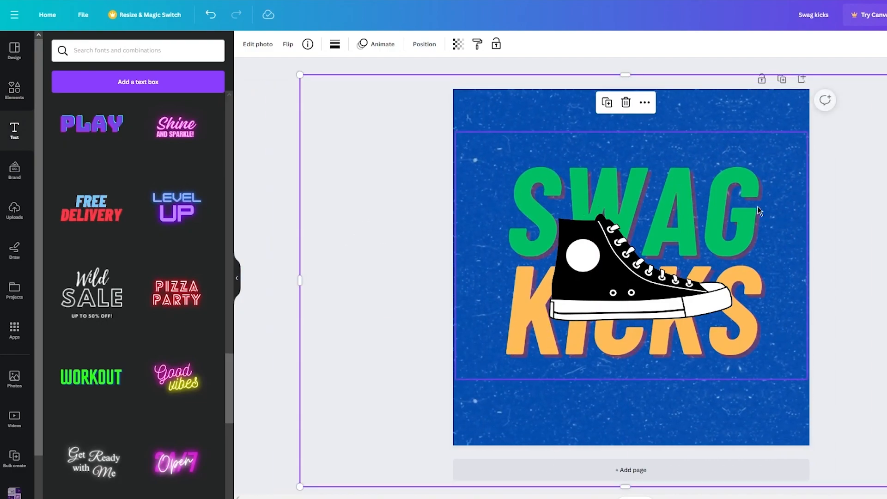
key("Escape")
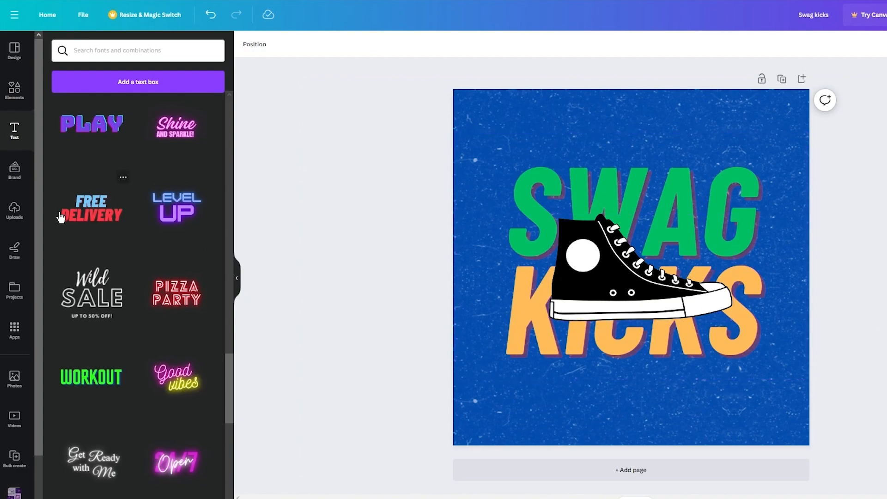
- Add the running-shoe line icon from the "shoes" graphics and place it small in the page's lower-right corner
left_click(15, 90)
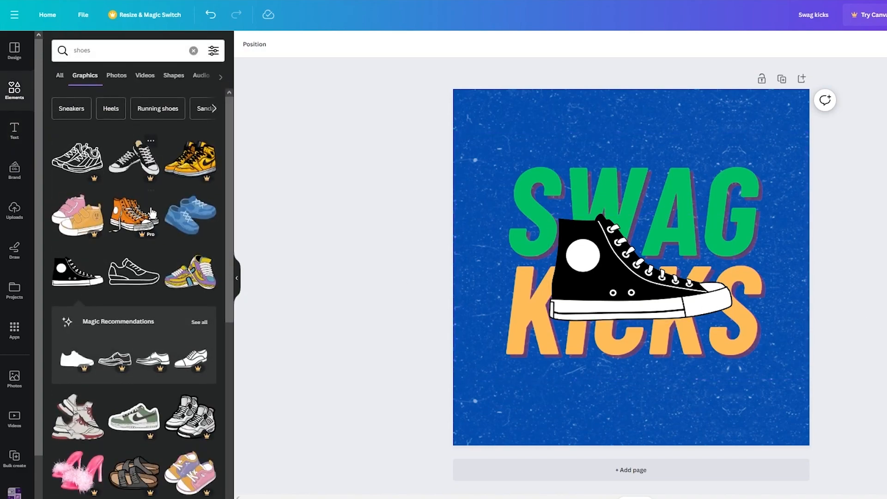
scroll(152, 209, "down", 8)
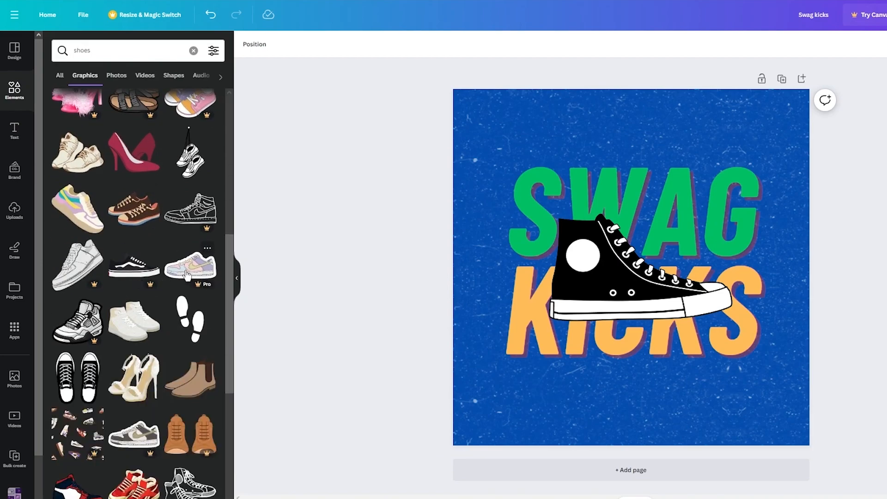
scroll(192, 275, "down", 4)
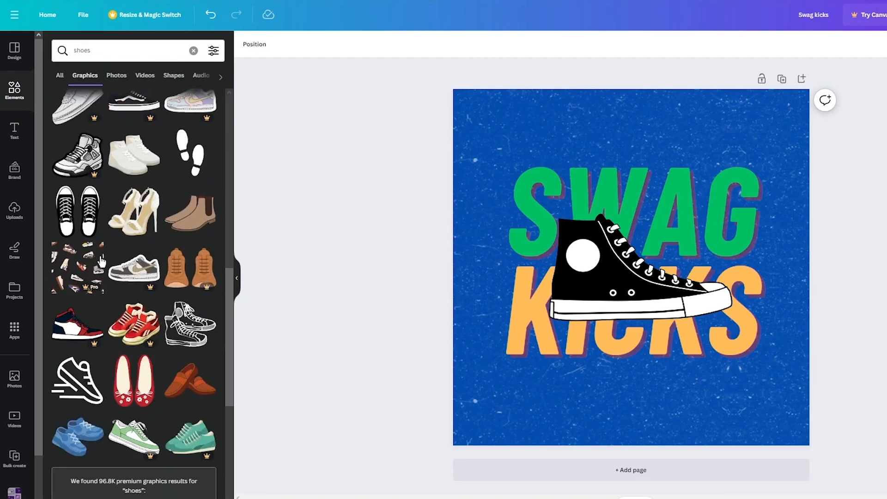
scroll(78, 268, "down", 5)
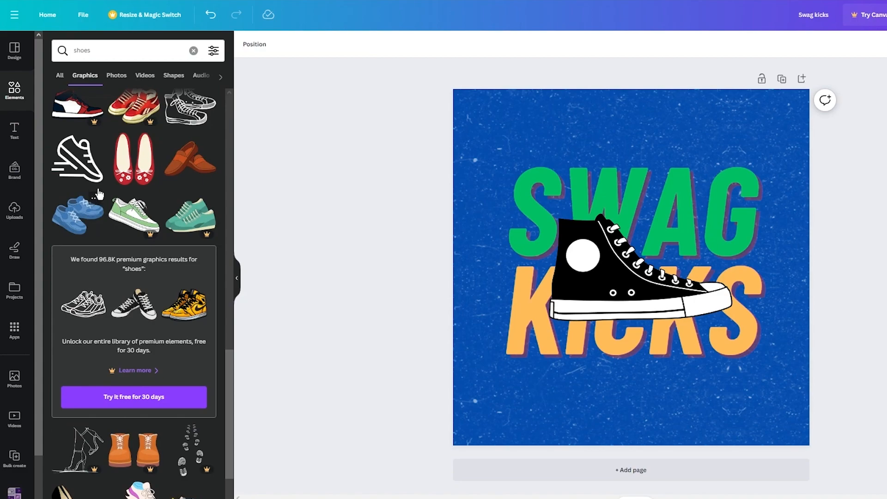
left_click(66, 176)
left_click_drag(693, 198, 765, 393)
left_click(755, 352)
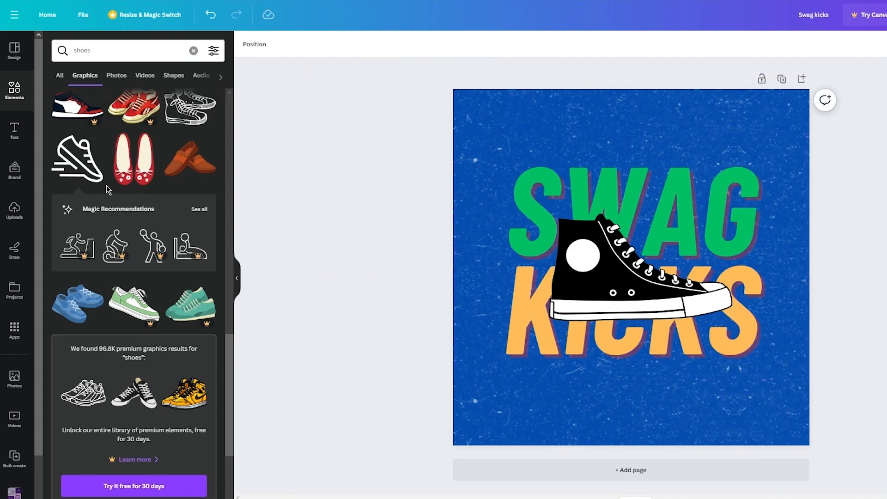
left_click(91, 185)
left_click_drag(538, 194, 768, 416)
left_click(882, 399)
- Move the "SWAG KICKS" text and the sneaker together slightly down to the page's vertical middle
left_click(605, 213)
left_click_drag(605, 213, 604, 224)
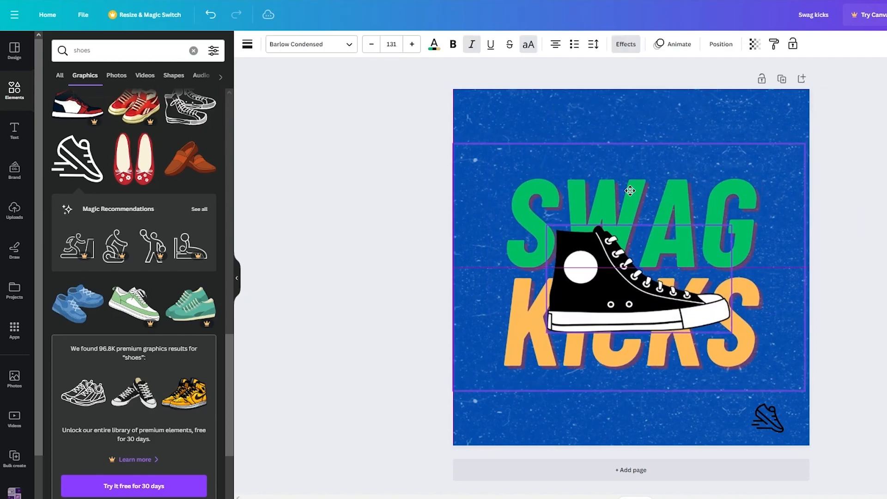
left_click(880, 205)
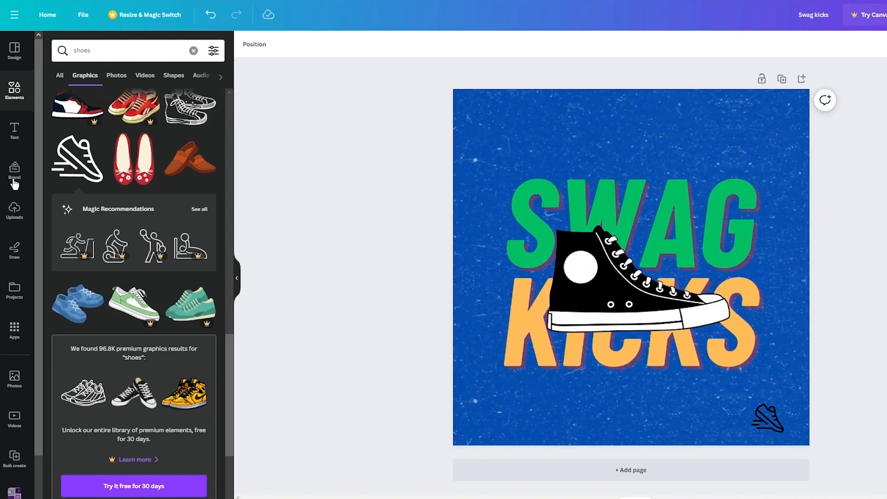
- Add a subheading reading "shoes that will beat anything"
scroll(143, 185, "down", 2)
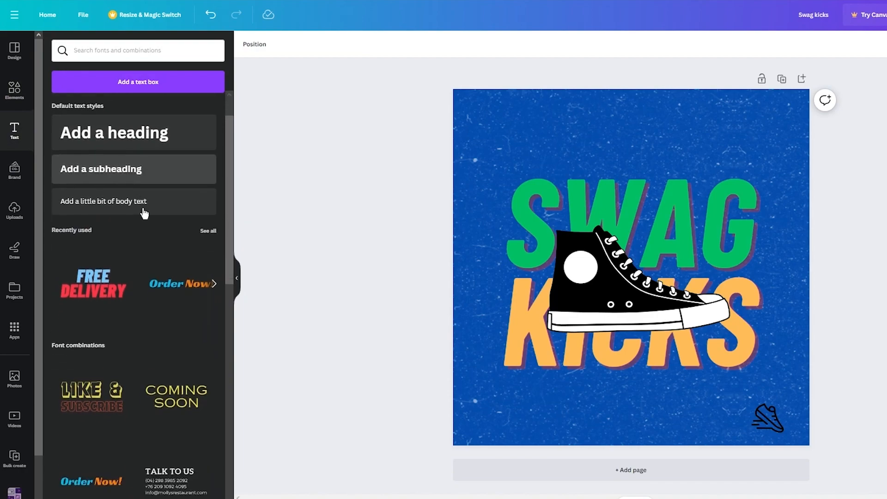
left_click(139, 174)
type("shhoes that will beat anyt")
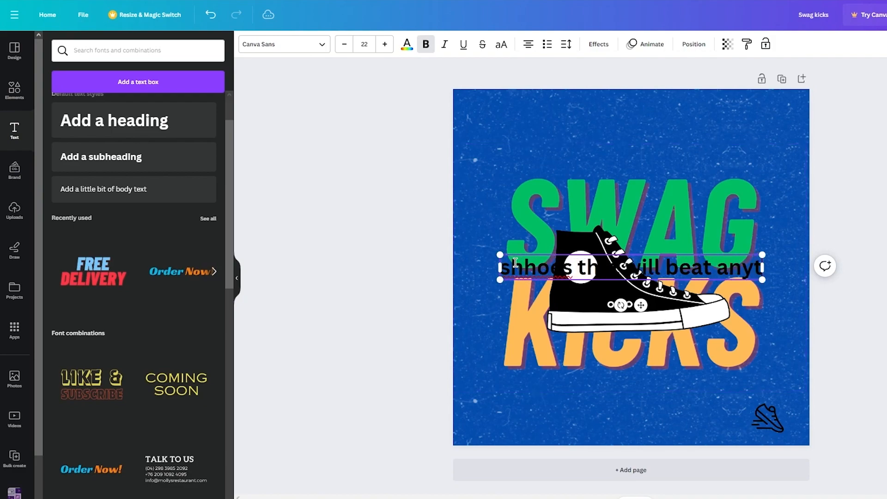
type("hing")
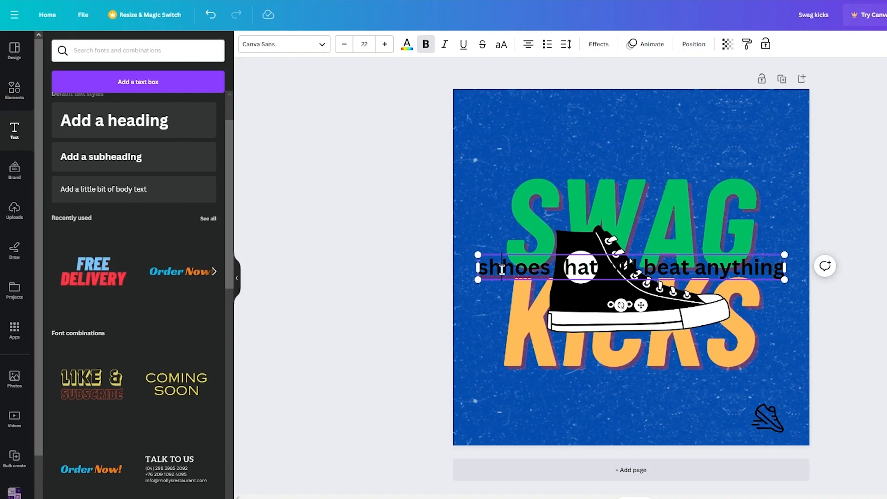
key("BackSpace")
left_click(550, 249)
left_click(489, 263)
- Shrink the tagline to about size 9.7 and place it directly left of the small running-shoe icon
left_click_drag(484, 254, 649, 269)
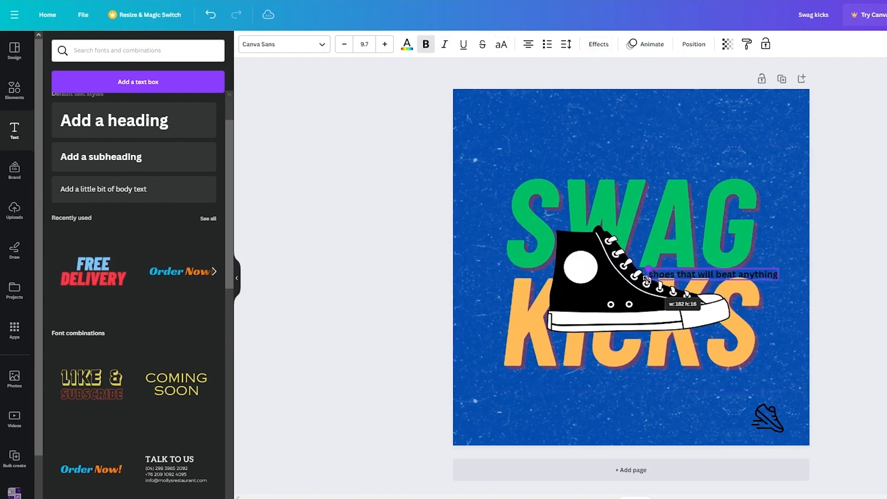
left_click_drag(703, 276, 672, 413)
left_click(864, 370)
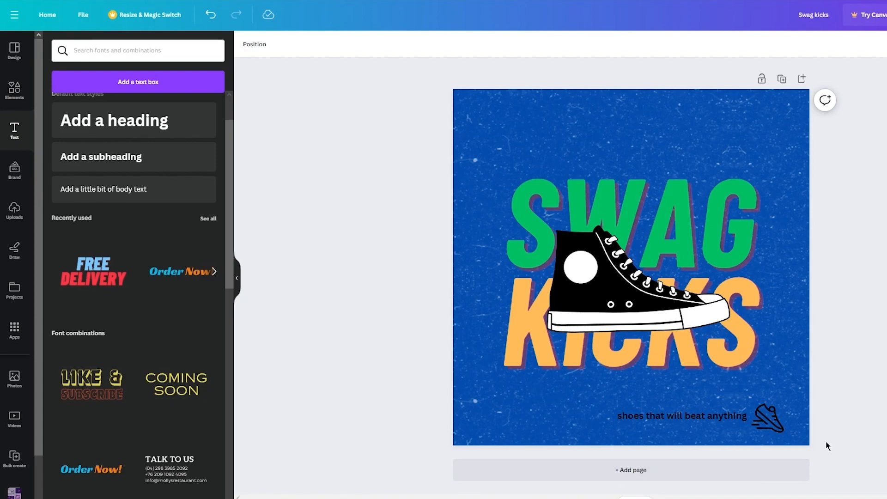
left_click_drag(872, 123, 389, 406)
left_click(351, 222)
- Download the finished design as a PNG file at 500 × 500 px
left_click(864, 15)
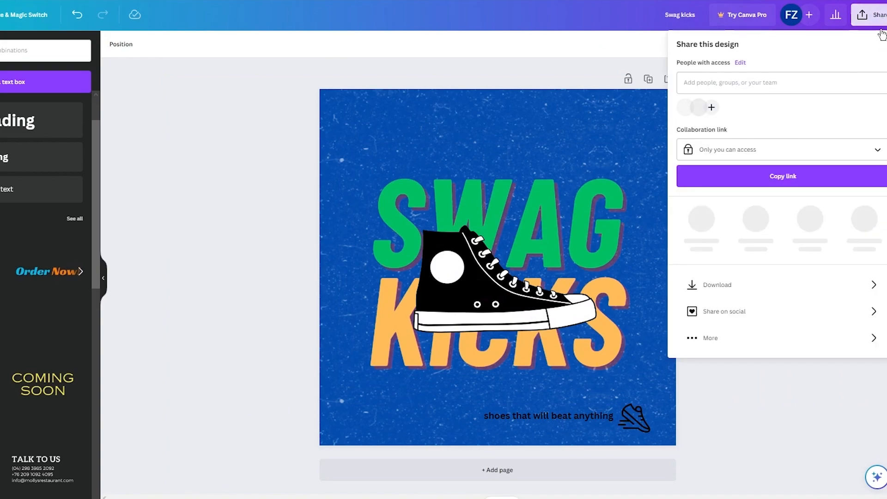
left_click(777, 276)
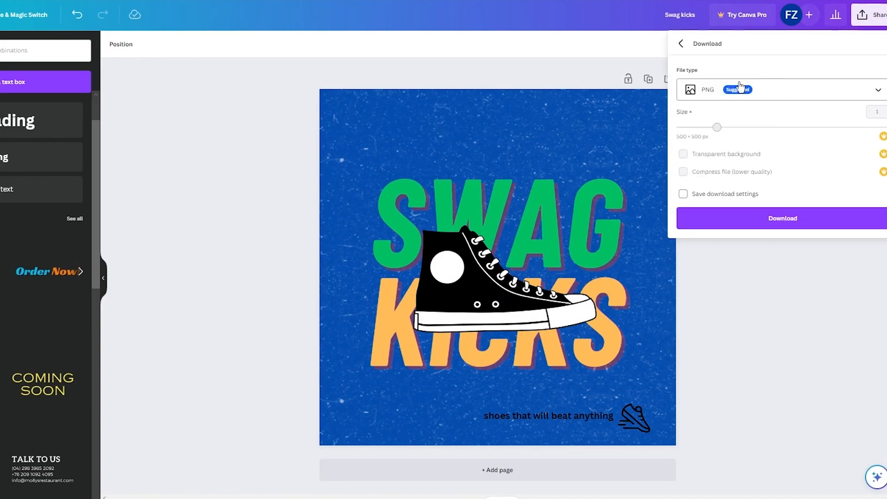
left_click(772, 222)
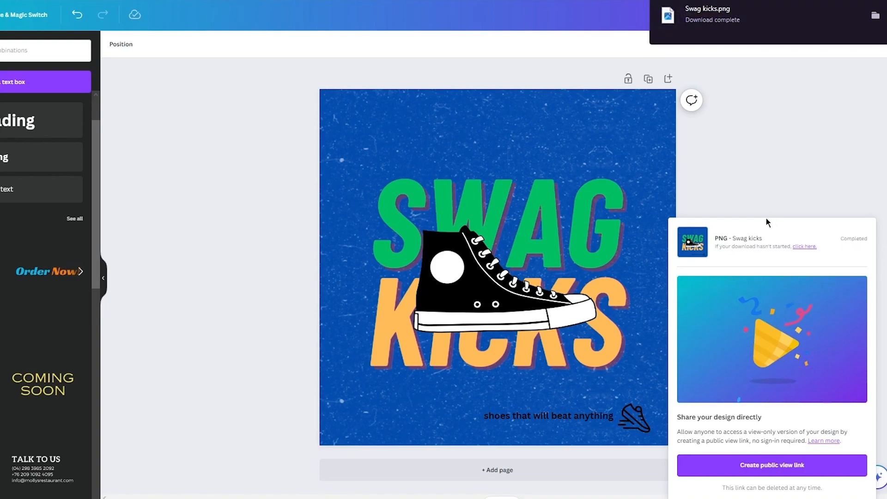
- Open the downloaded "Swag kicks.png" in the image viewer and inspect the logo up close
left_click(767, 170)
key("ctrl+j")
left_click(708, 54)
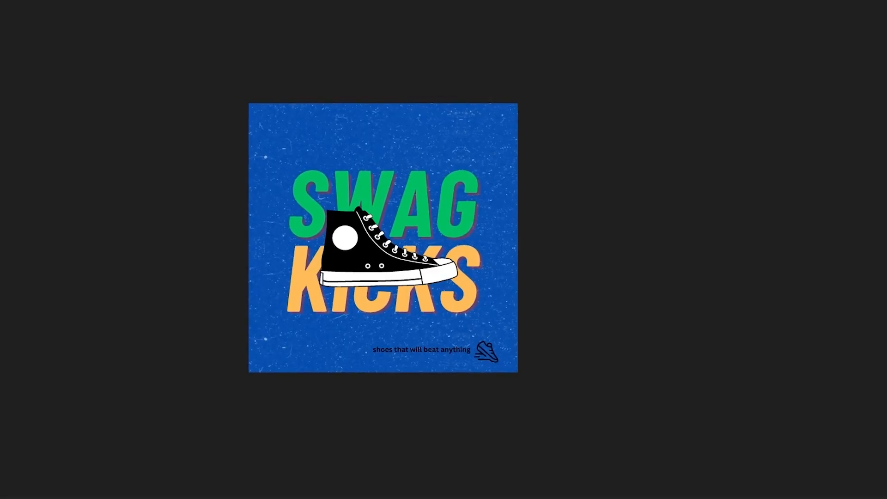
scroll(466, 238, "up", 5)
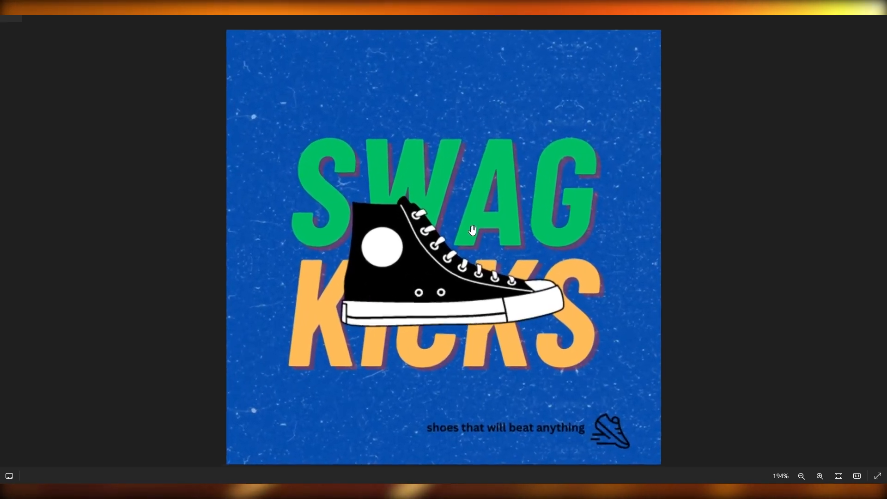
scroll(466, 238, "down", 3)
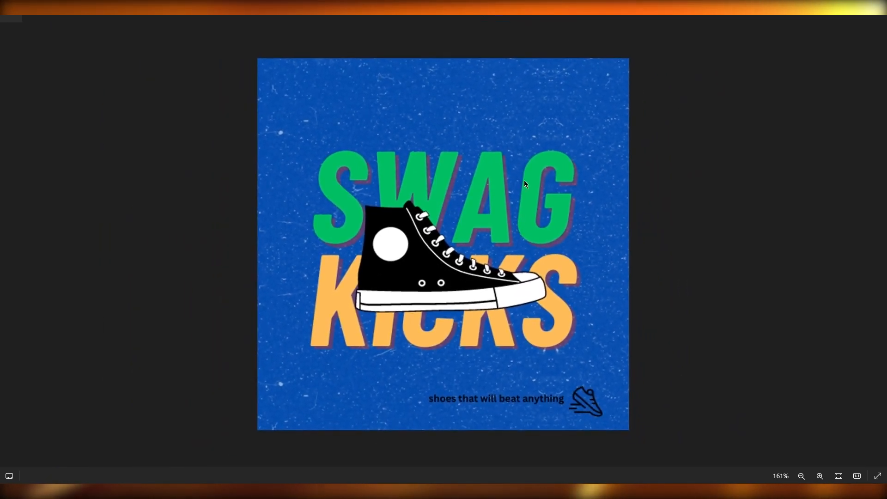